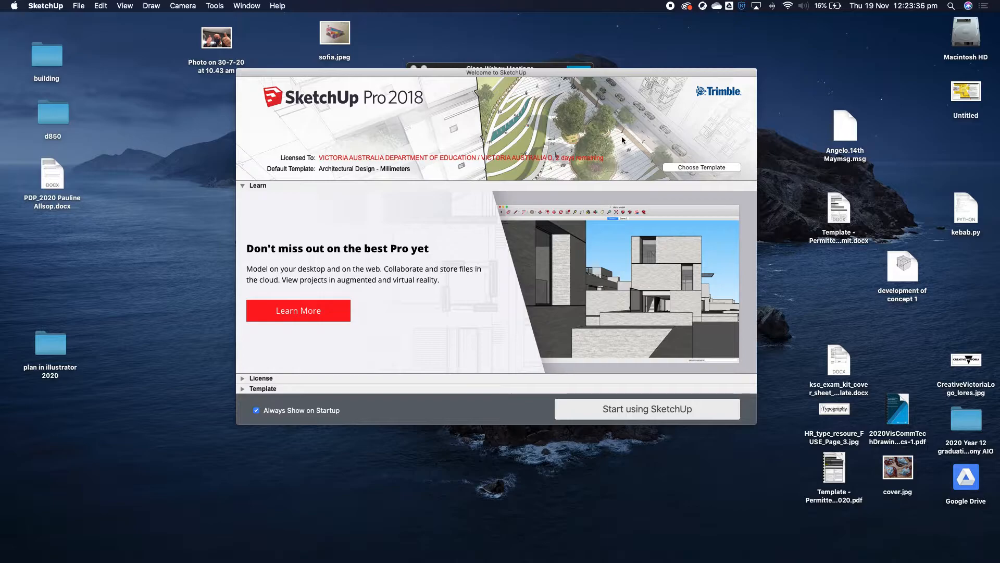
Start a new model from the Architectural Design - Millimeters template
left_click(702, 171)
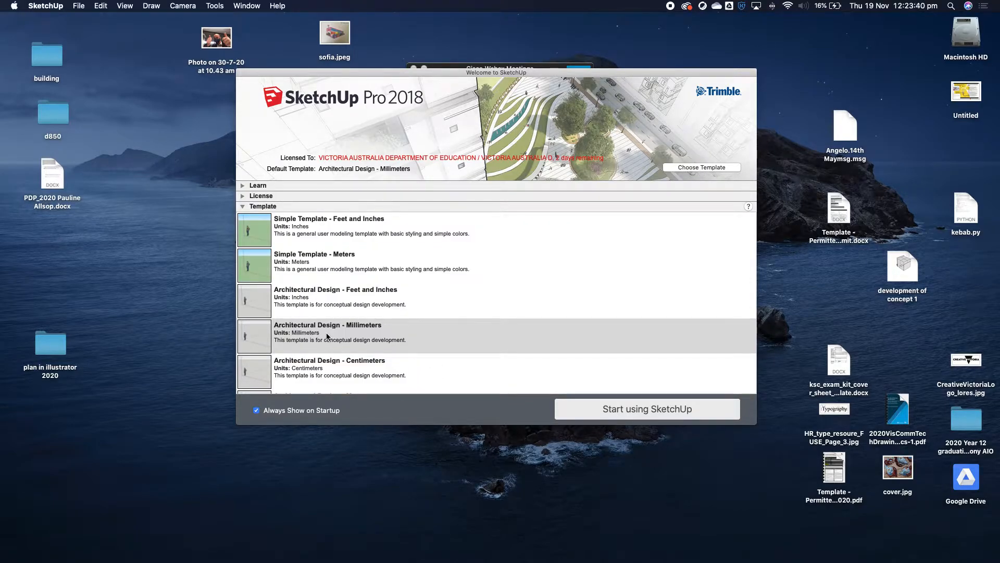
left_click(355, 334)
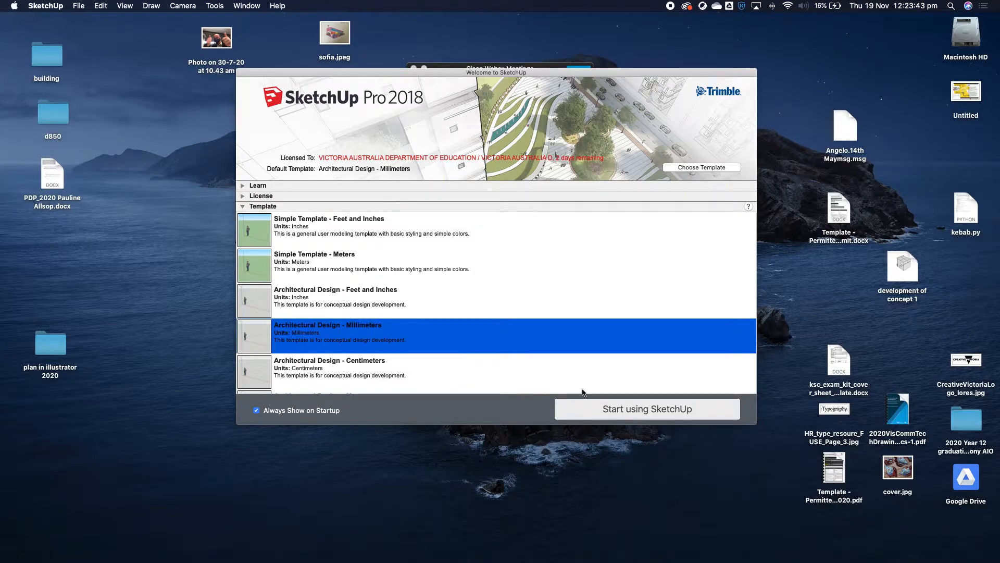
left_click(636, 410)
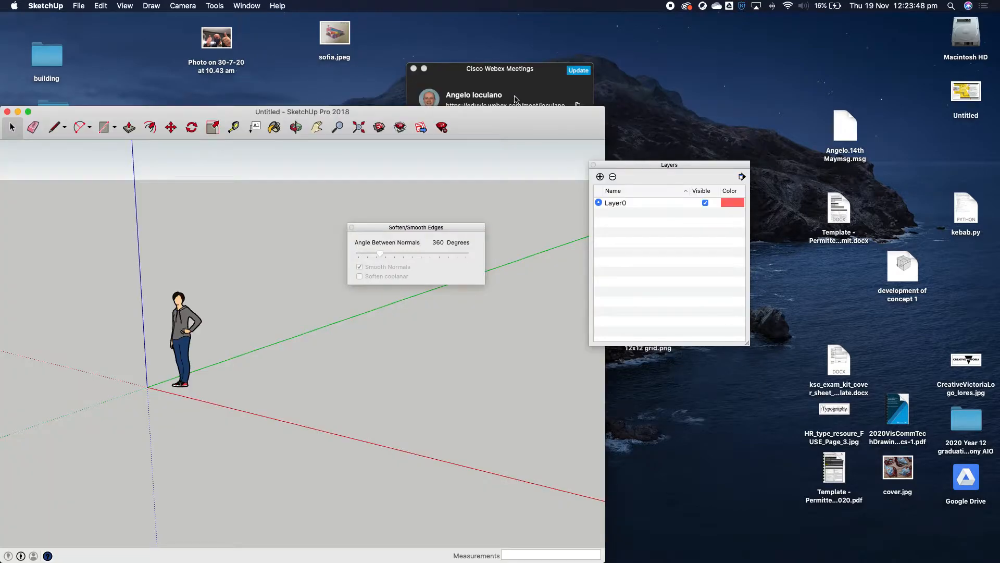
Expand the model window to full screen and move the Soften/Smooth Edges and Layers palettes clear of the standing figure
mouse_move(492, 112)
left_mouse_down()
mouse_move(766, 73)
mouse_move(787, 47)
left_mouse_up()
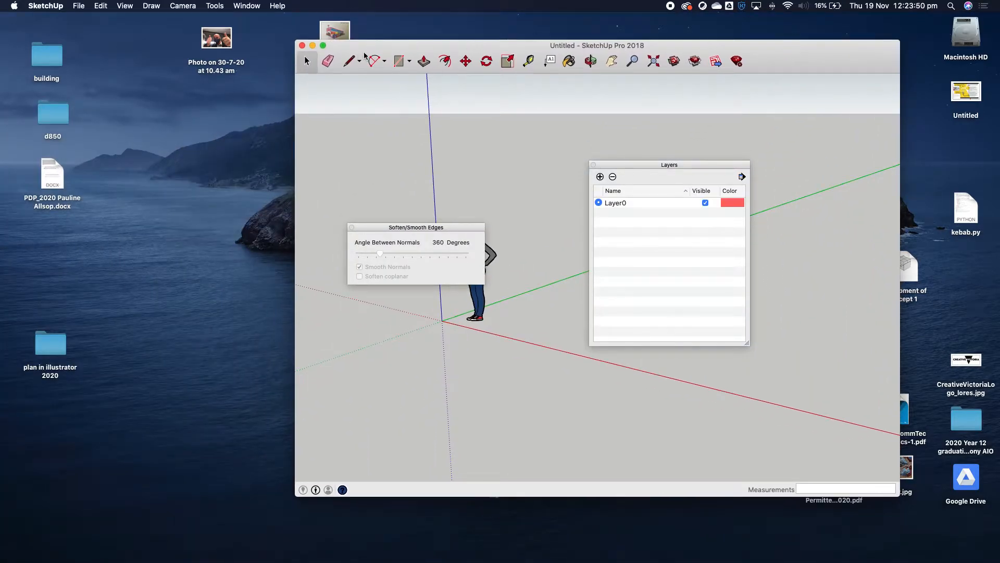
left_click(323, 46)
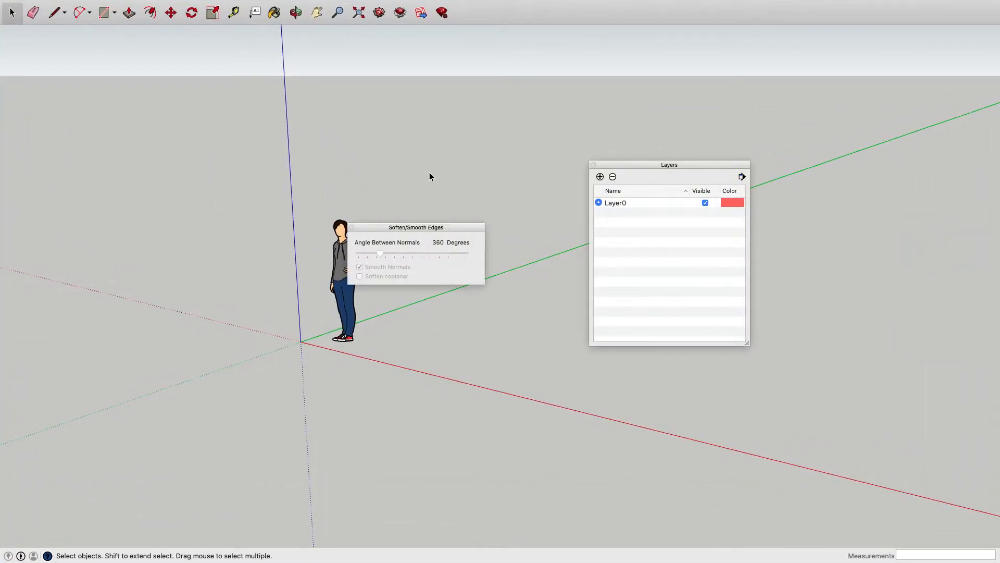
left_click_drag(431, 227, 857, 357)
left_click_drag(710, 165, 921, 204)
left_click(353, 264)
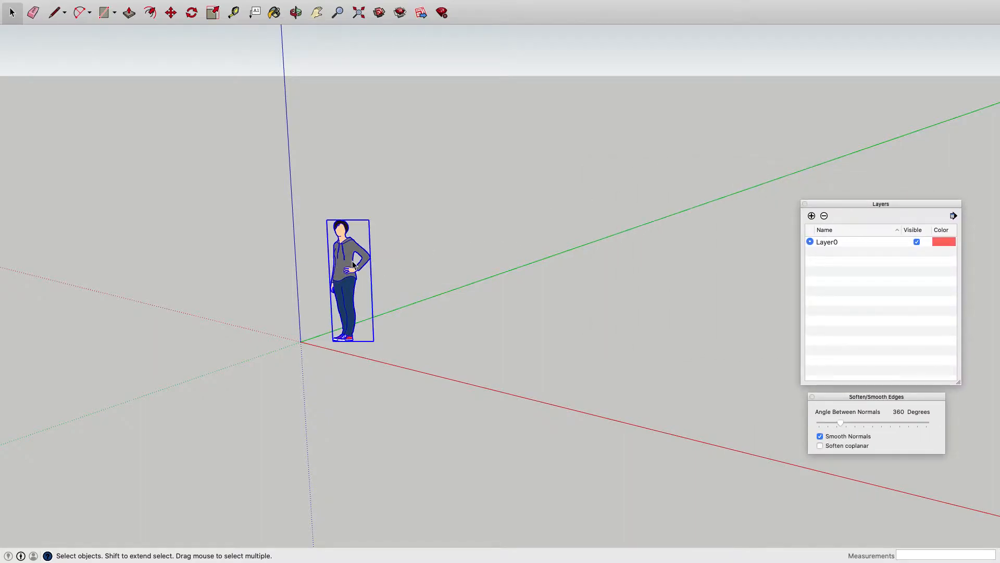
left_click(436, 214)
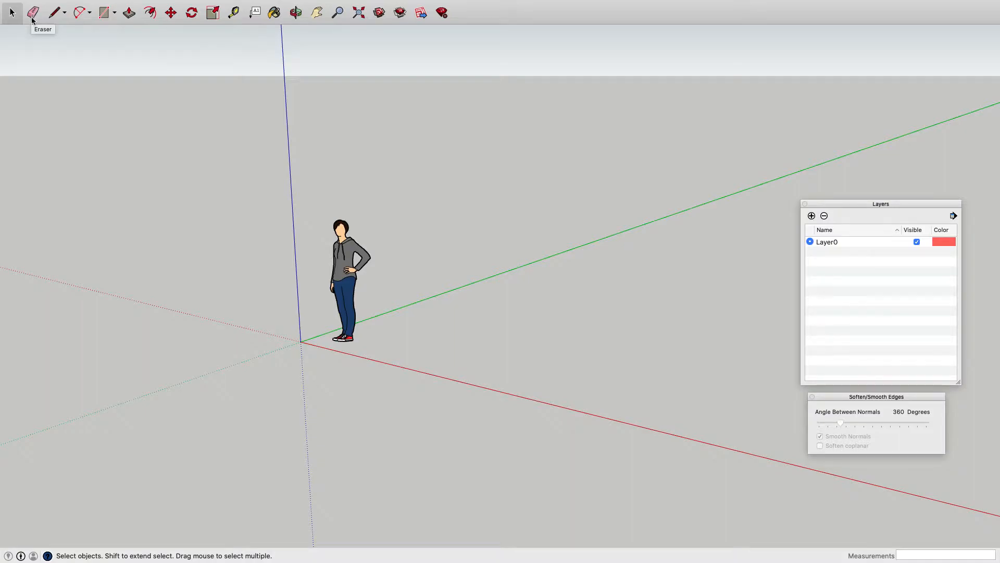
left_click(65, 16)
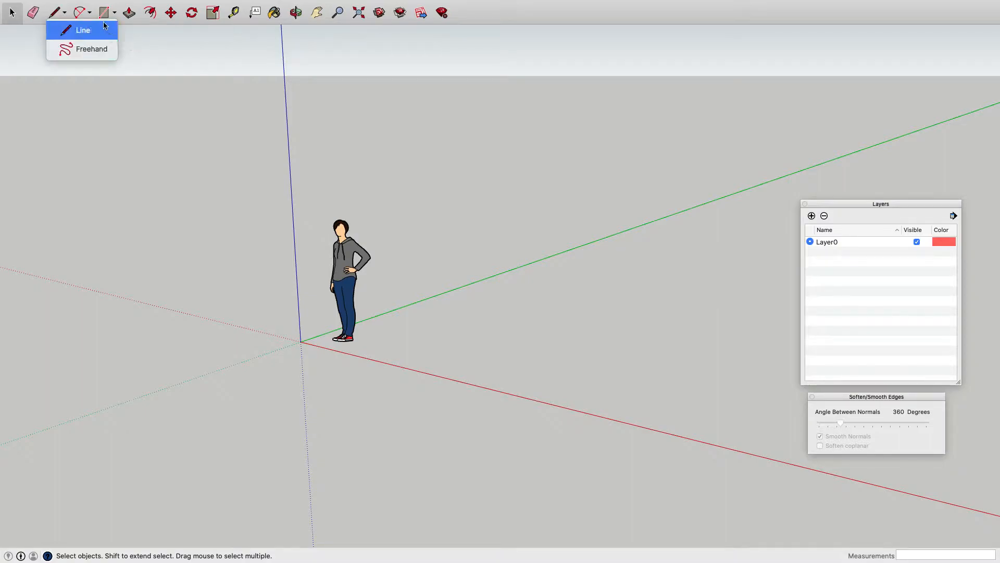
left_click(68, 2)
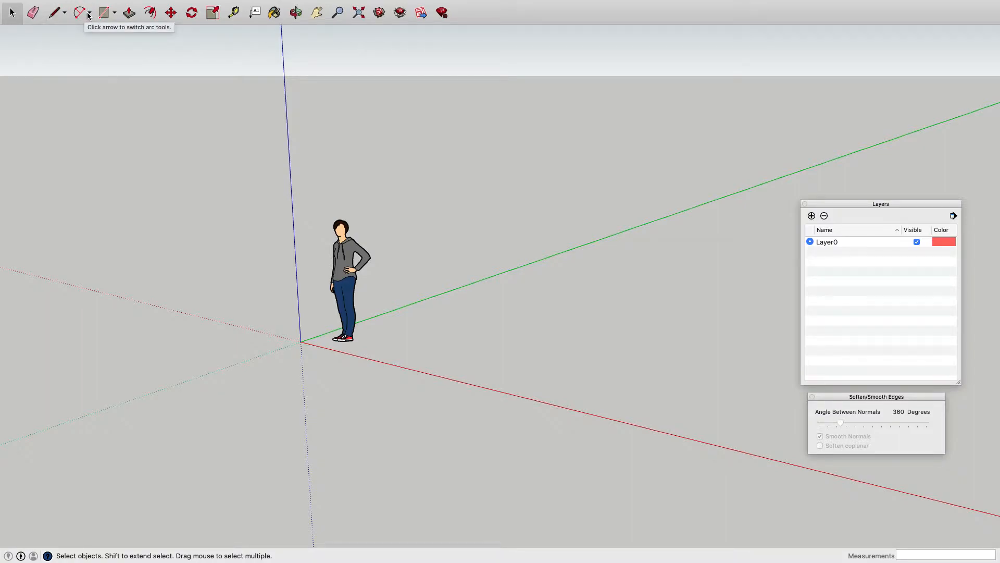
left_click(89, 14)
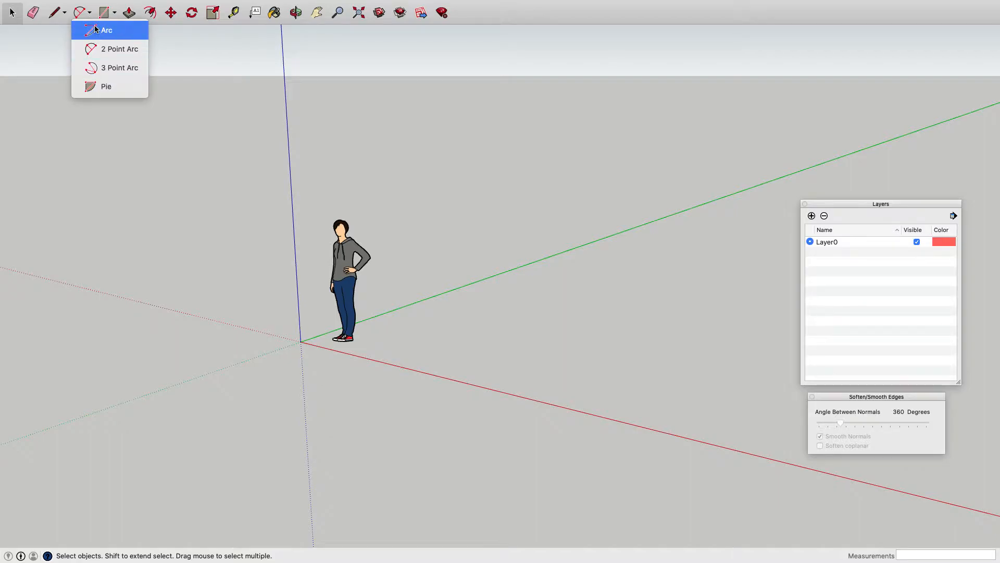
left_click(88, 4)
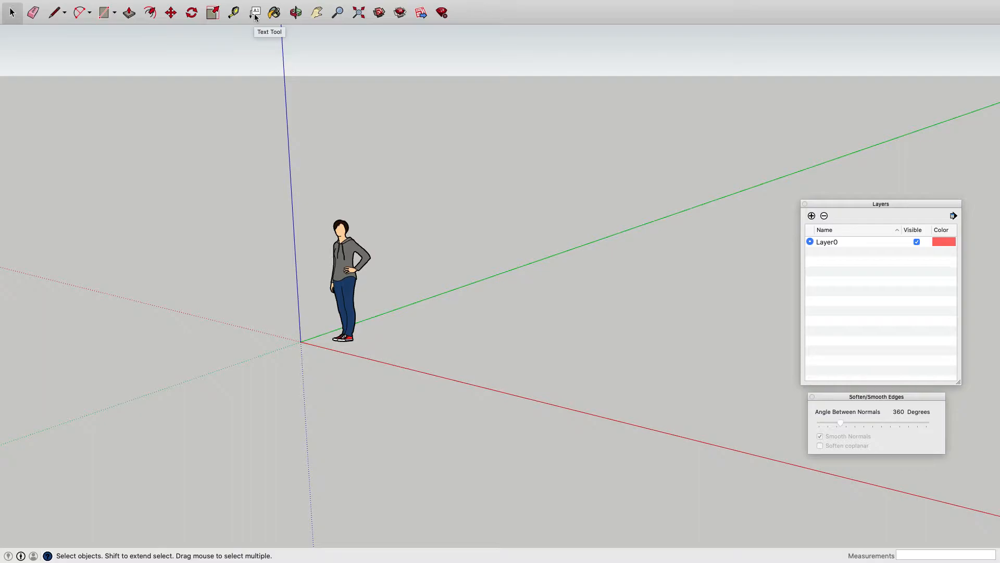
Examine the figure and the drawing axes by orbiting, panning, zooming to the model's extents, and zooming in and out
left_click(297, 13)
left_click_drag(522, 281, 444, 373)
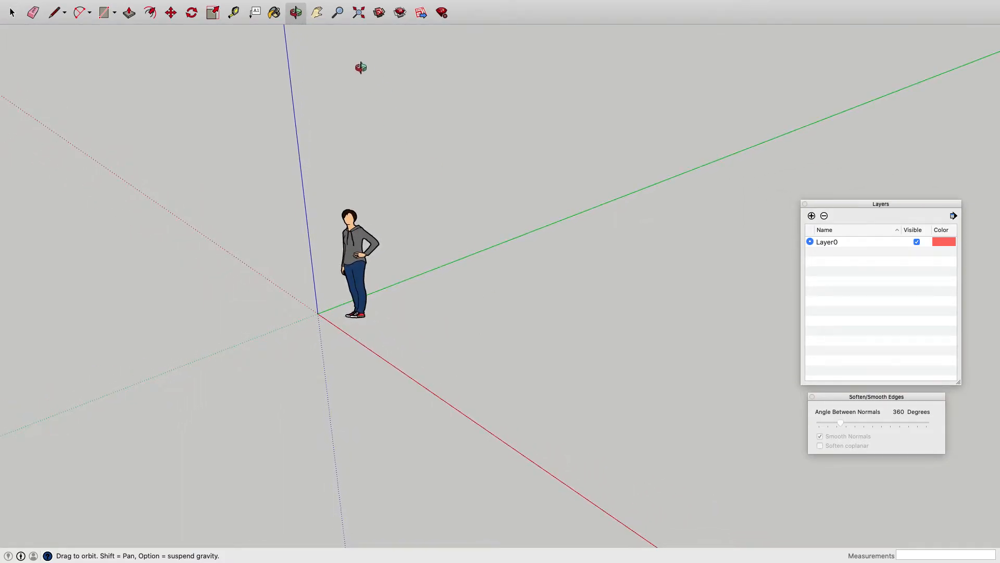
left_click(317, 12)
left_click_drag(485, 240, 508, 234)
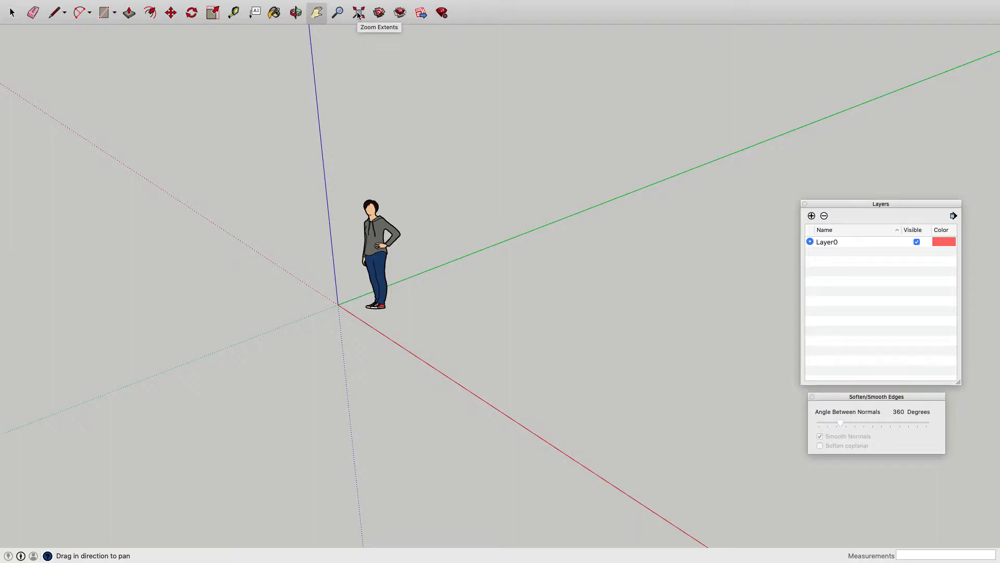
left_click(358, 13)
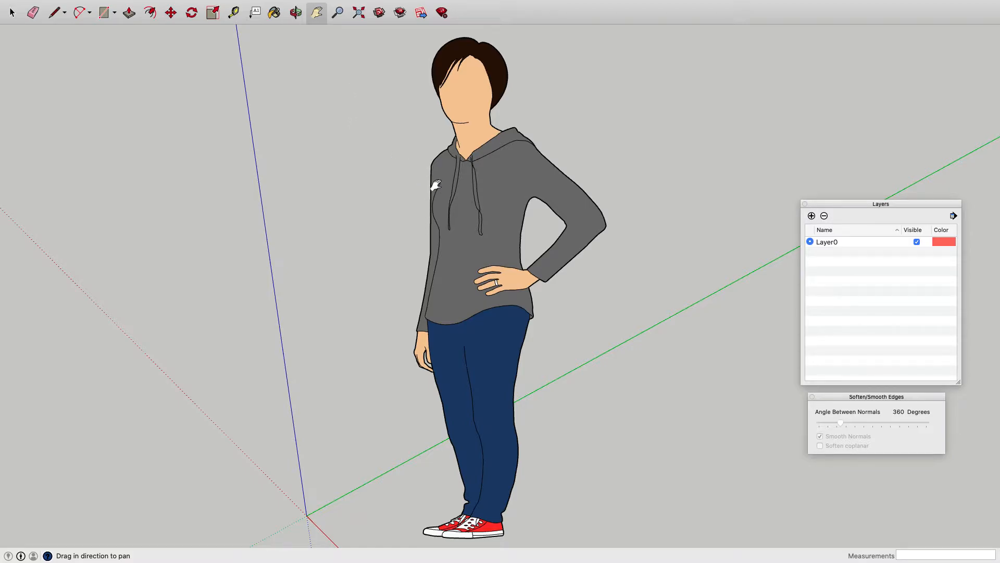
scroll(436, 184, "up", 5)
scroll(437, 180, "down", 10)
scroll(438, 180, "down", 5)
scroll(438, 180, "up", 5)
scroll(437, 180, "down", 5)
scroll(438, 180, "up", 4)
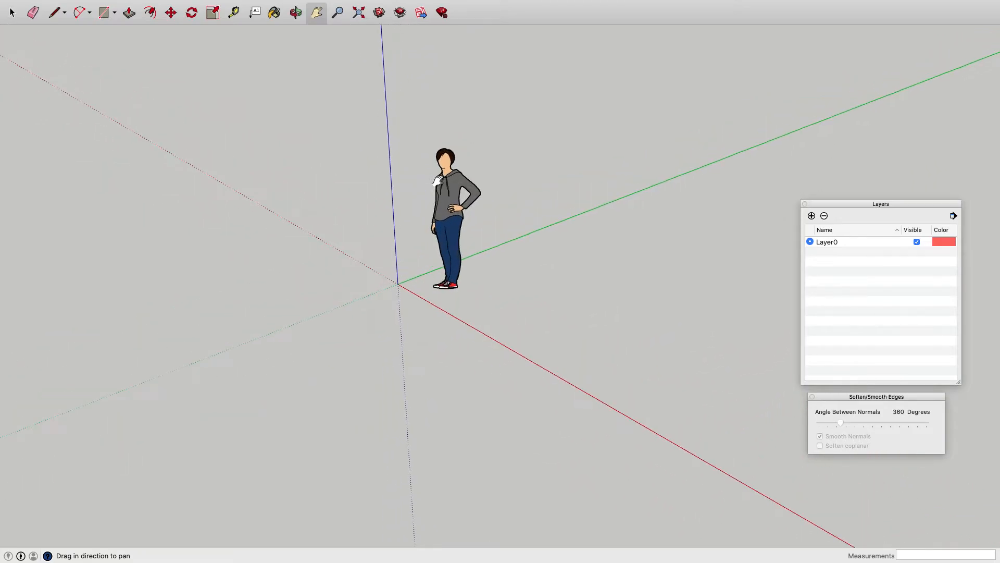
scroll(437, 181, "up", 2)
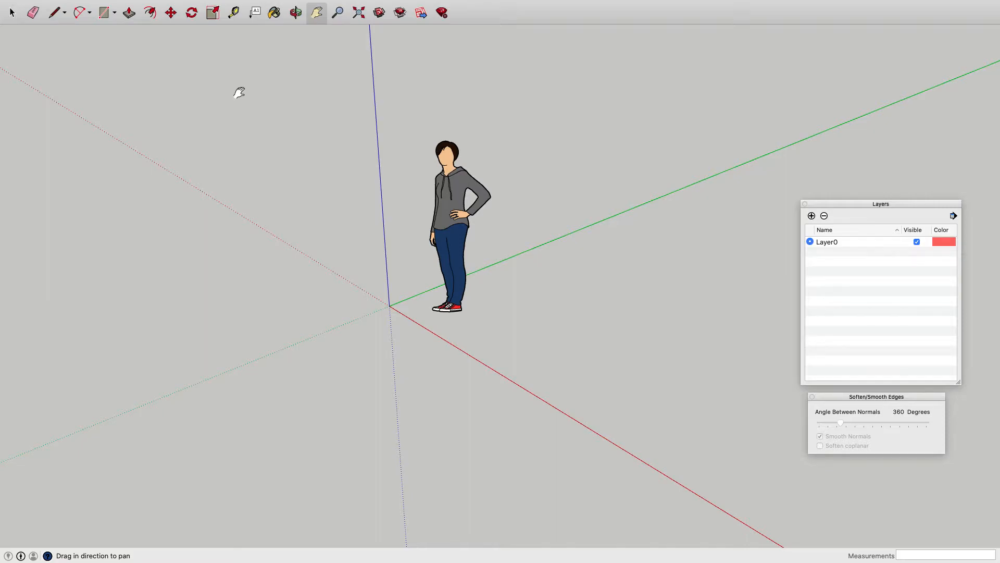
Draw a rectangle about 910 by 3236 mm on the ground plane beside the figure
left_click(104, 13)
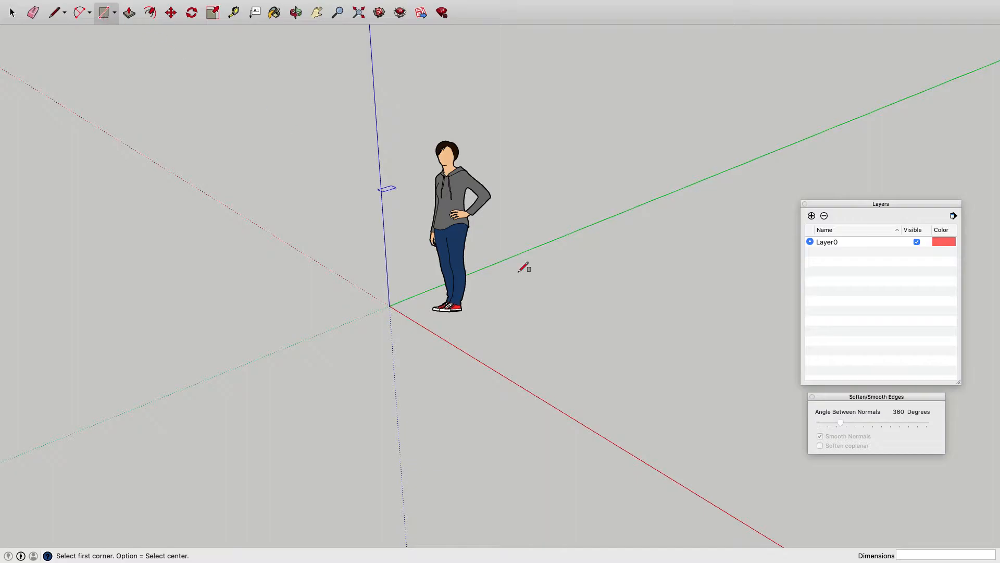
left_click(492, 340)
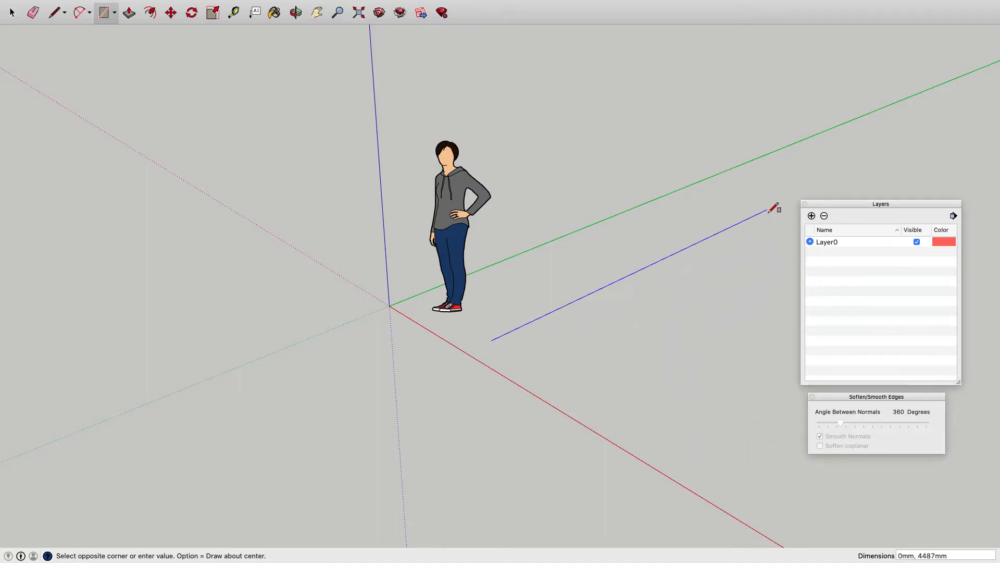
left_click(780, 265)
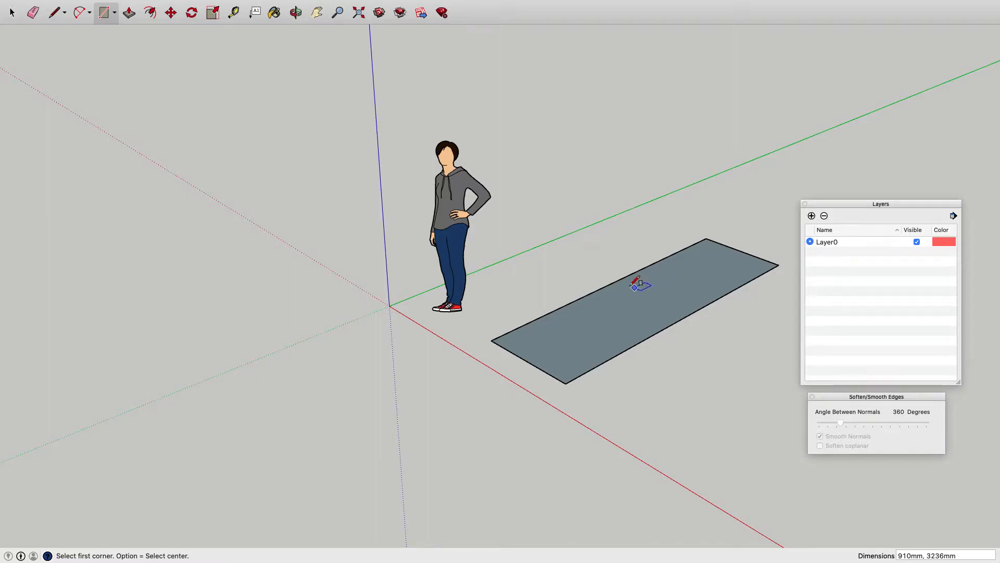
Draw a second ground-plane rectangle in front of the first one with exact dimensions of 6000,1000 mm
scroll(568, 315, "down", 2)
scroll(568, 315, "down", 2)
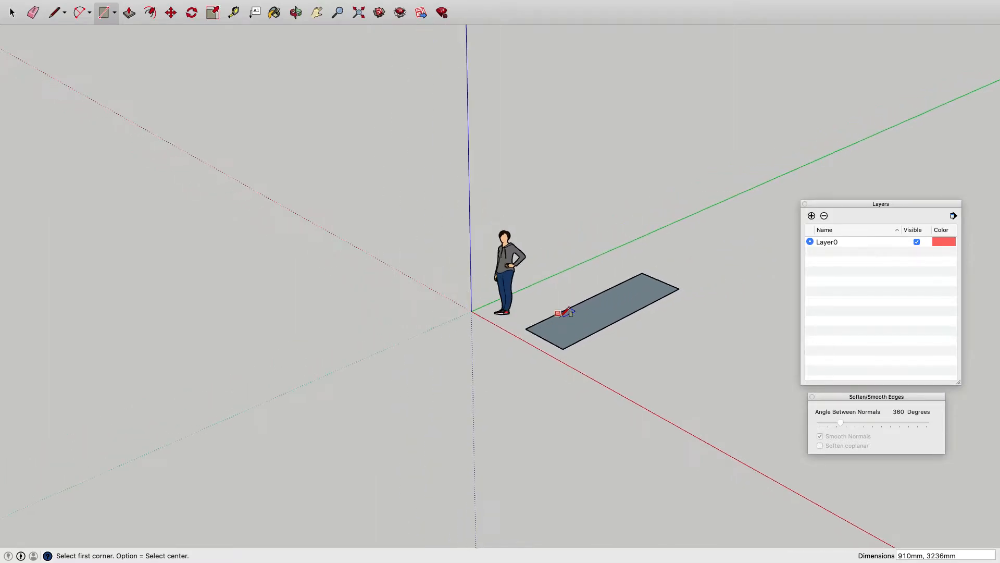
left_click(603, 365)
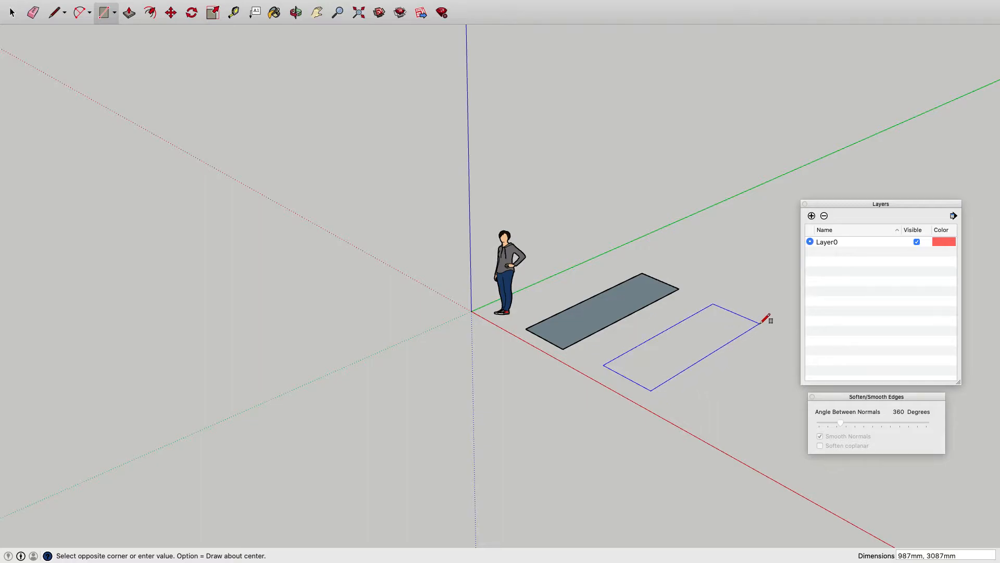
type("6000,100")
key("Return")
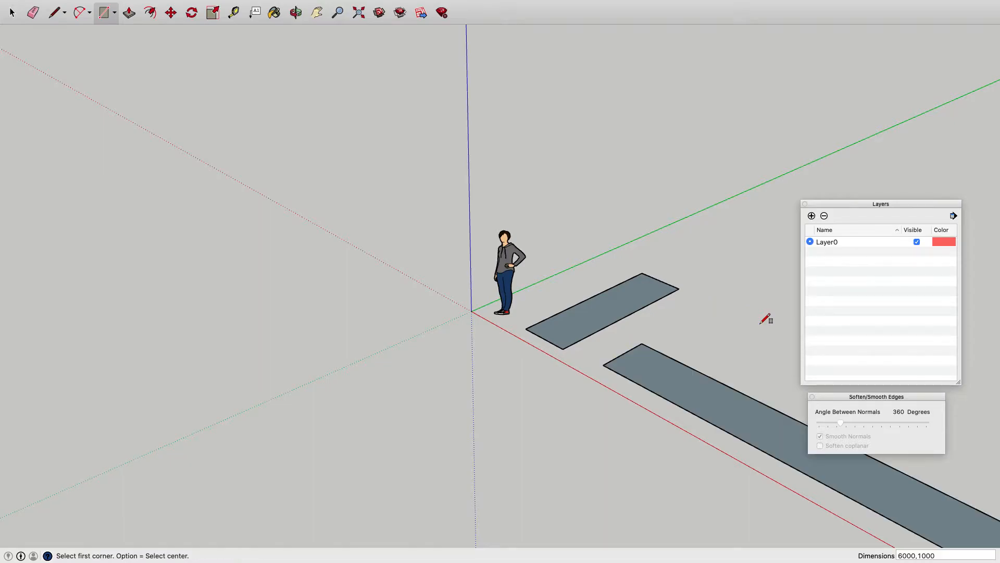
Delete the smaller rectangle nearest the figure, including both its face and its edges
scroll(627, 354, "down", 2)
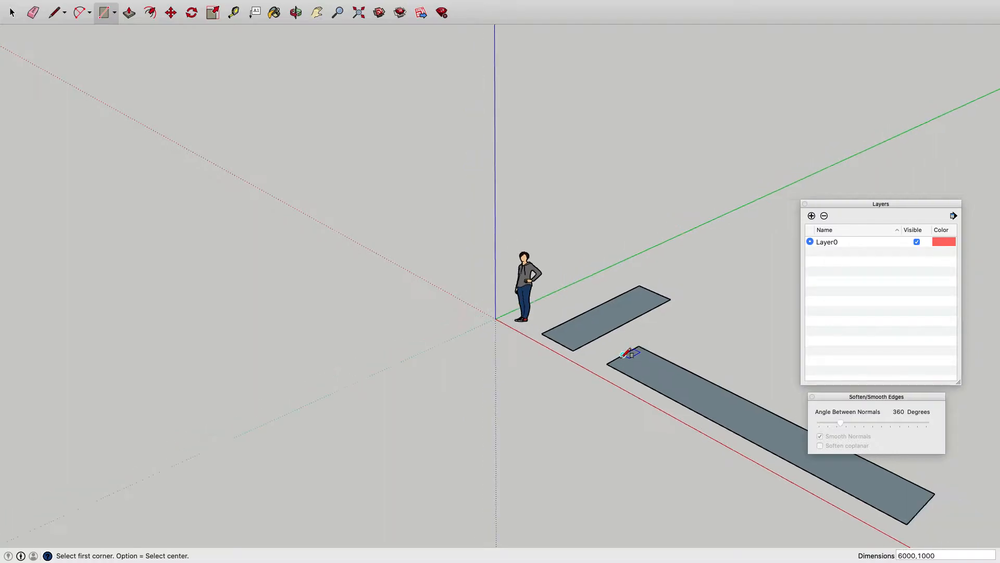
scroll(626, 354, "down", 3)
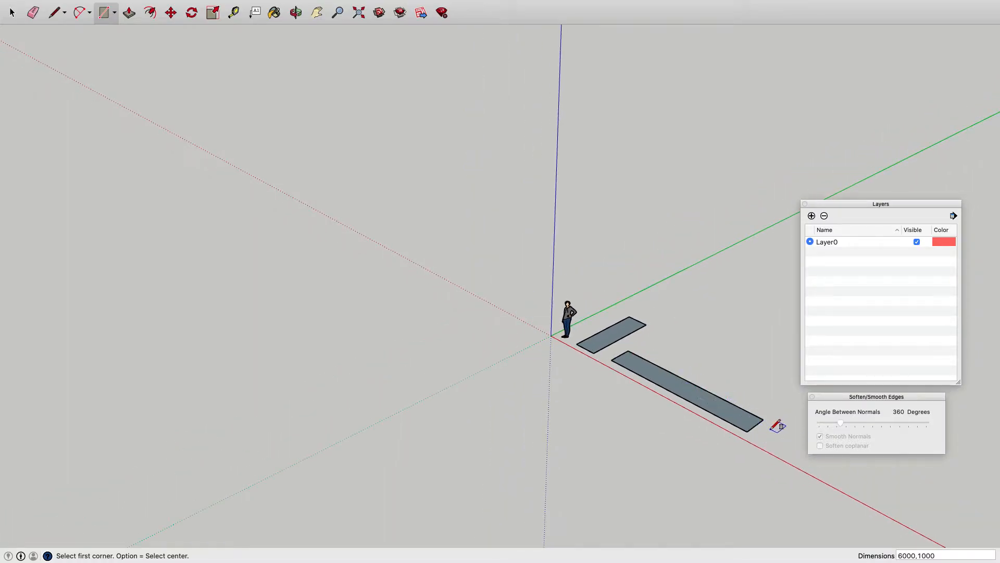
scroll(774, 421, "up", 3)
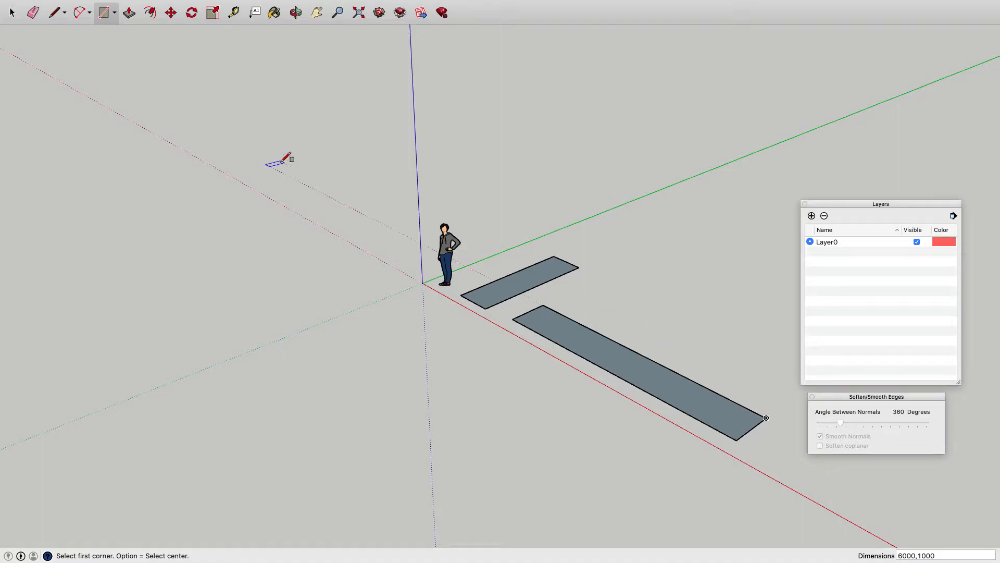
left_click(12, 15)
left_click(494, 296)
double_click(494, 296)
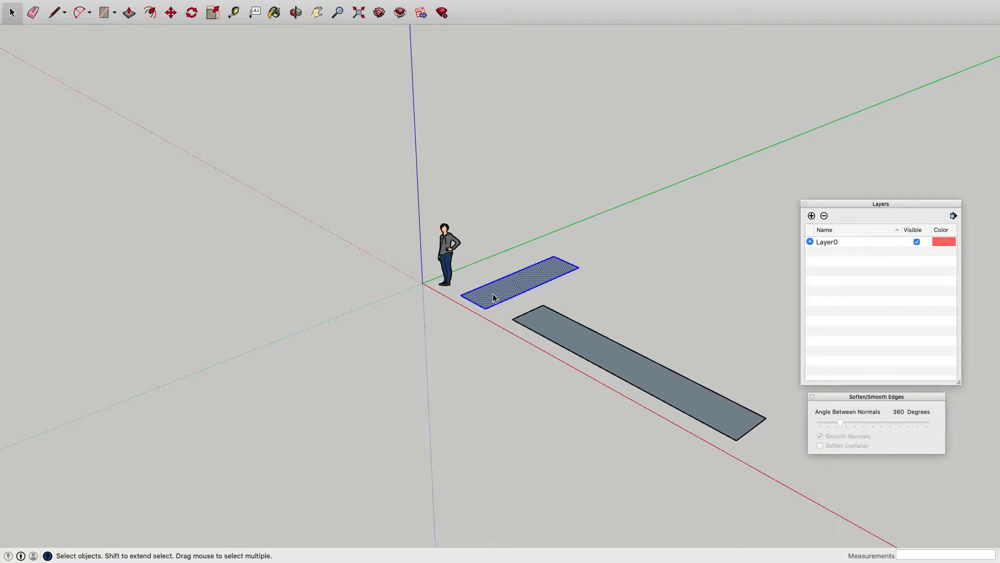
key("Delete")
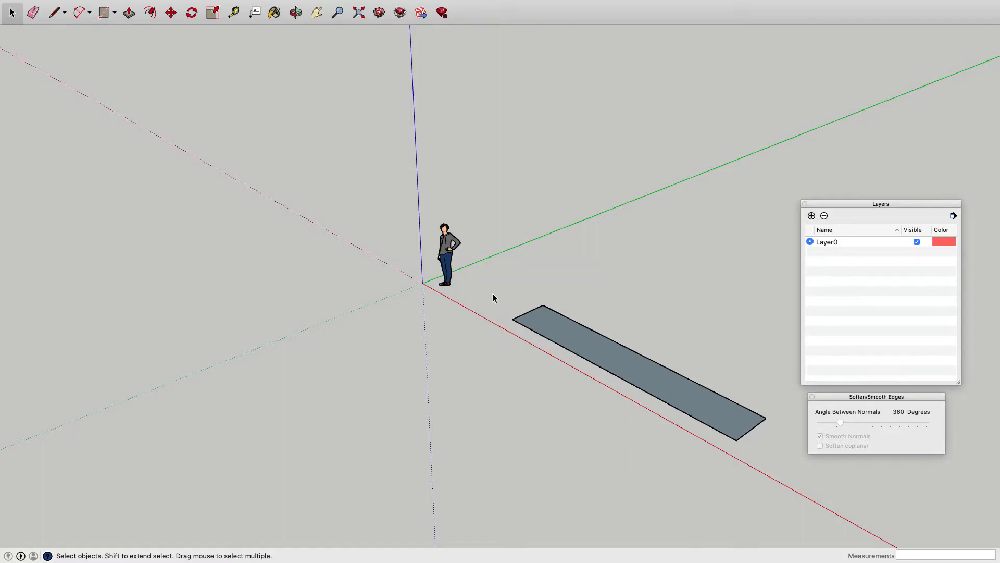
Delete the face of the remaining long rectangle, followed by its outline edges
left_click(561, 331)
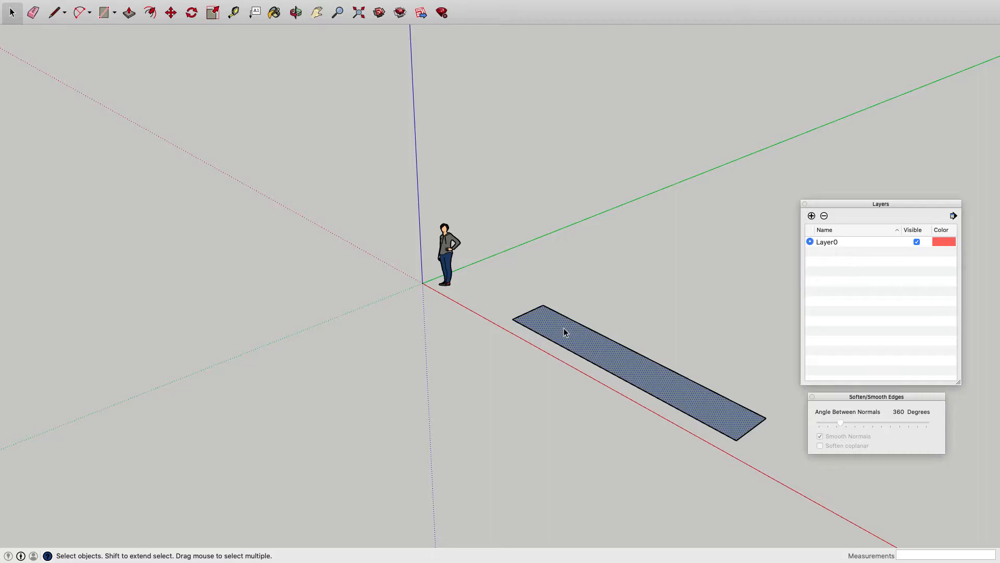
key("Delete")
left_click(576, 324)
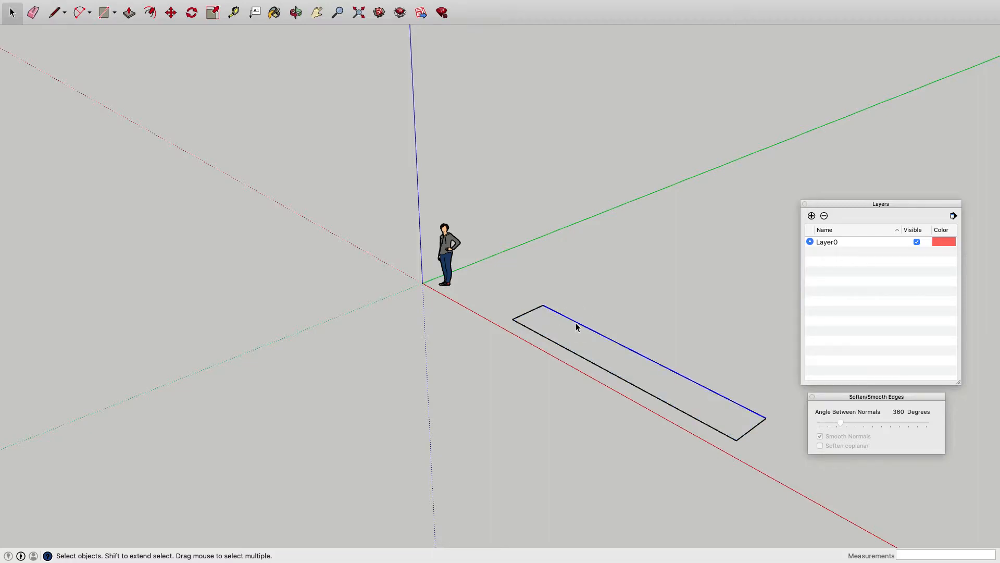
key("Delete")
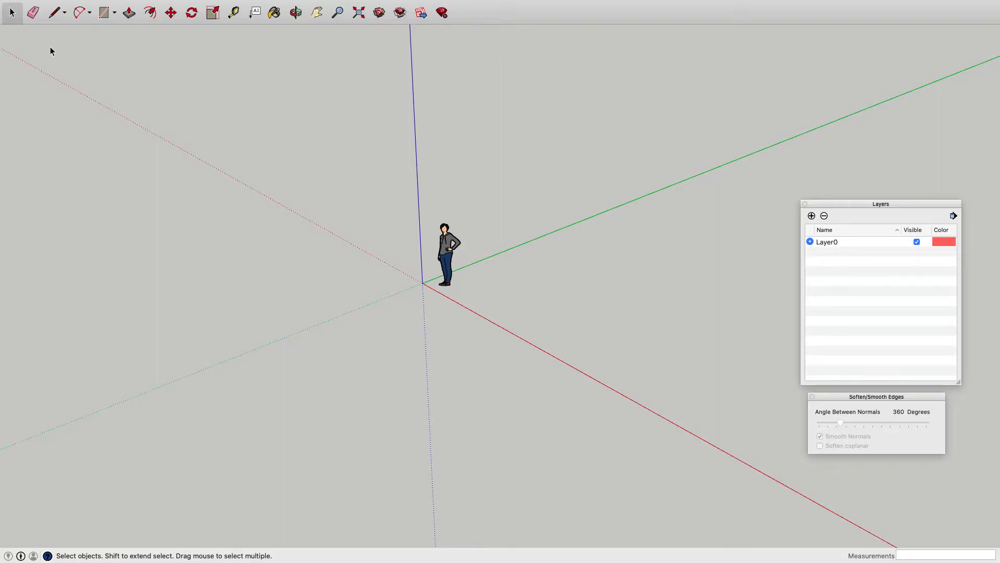
Draw a rectangle about 2622 by 2793 mm on the ground plane between the red and green axes
left_click(102, 14)
left_click(545, 305)
left_click(706, 306)
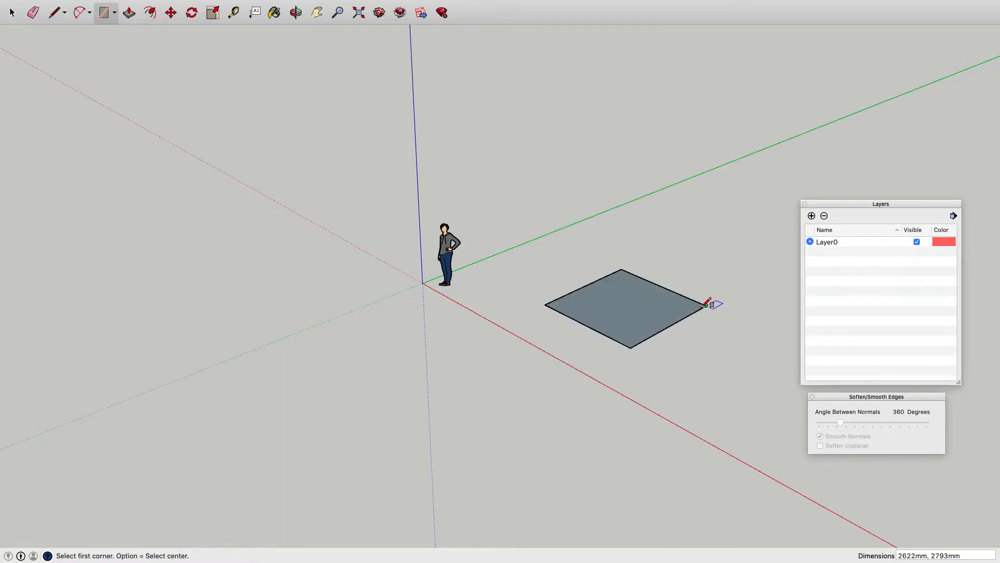
Select the whole new rectangle with a selection window and delete it
left_click(12, 12)
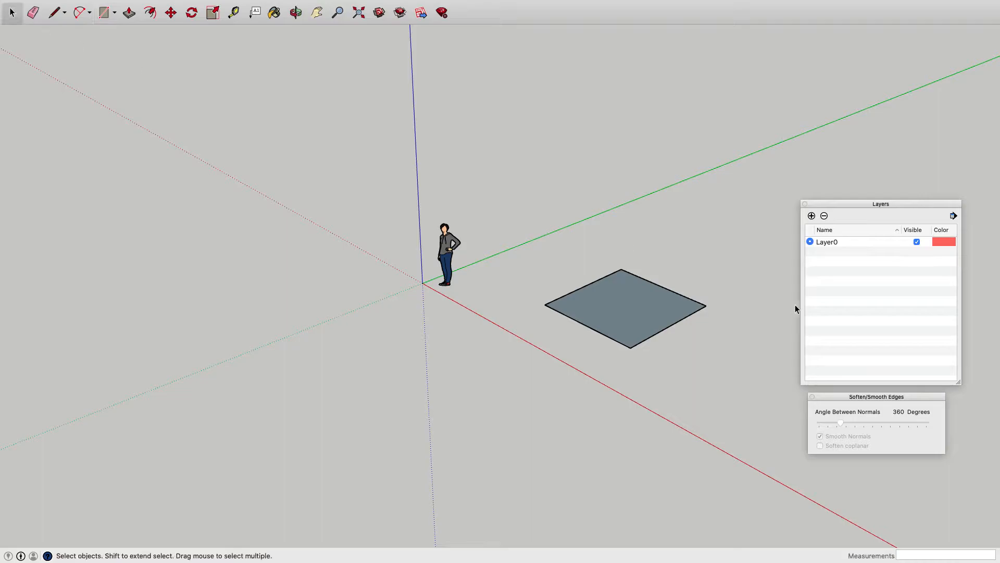
left_click_drag(736, 254, 524, 373)
key("Delete")
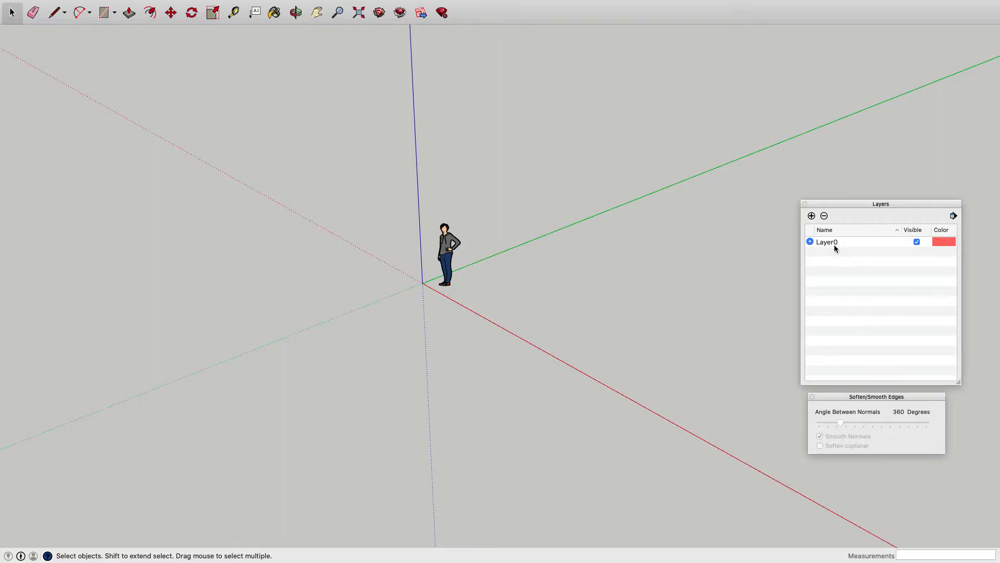
left_click_drag(857, 205, 680, 184)
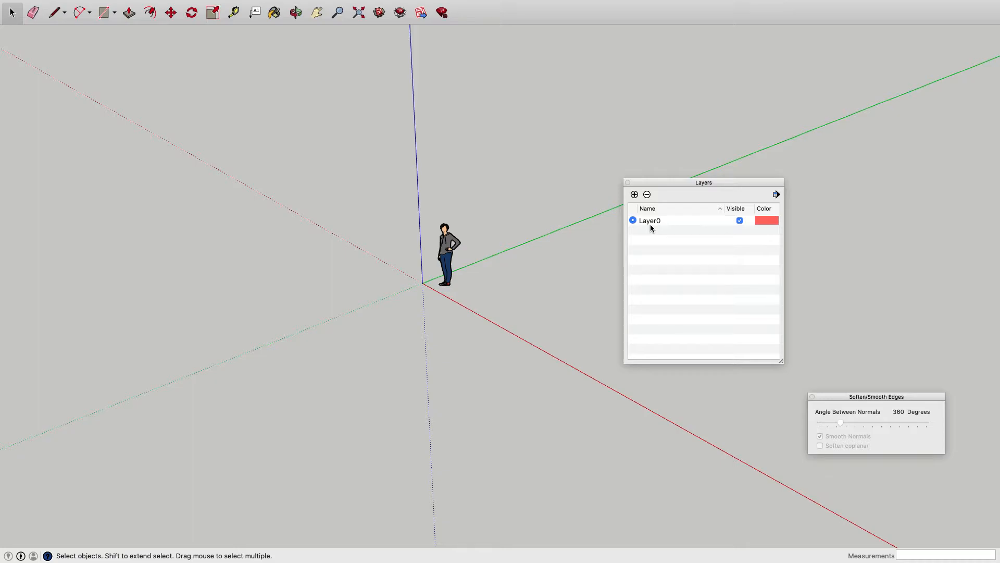
left_click_drag(660, 183, 845, 209)
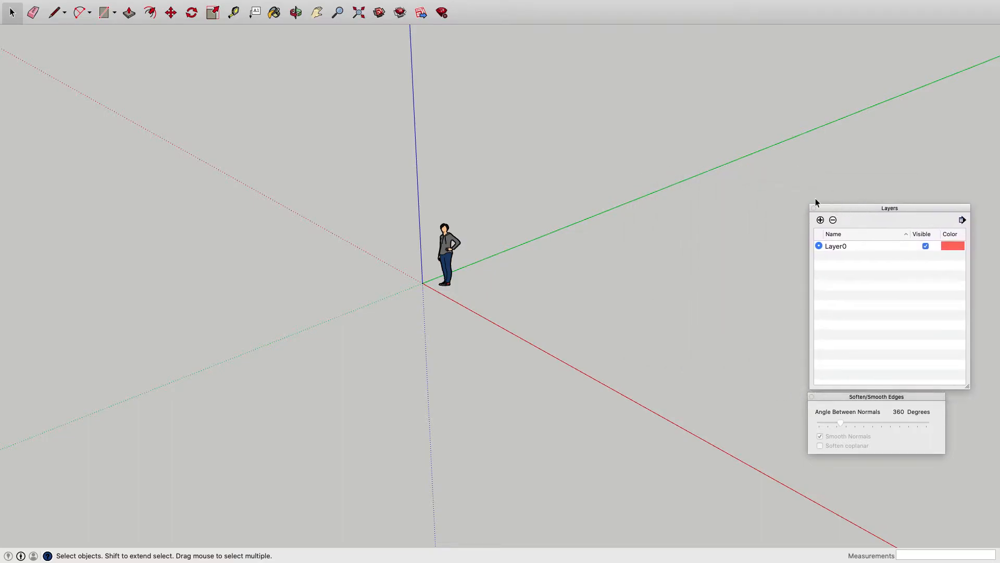
Draw a 6000 by 3000 mm rectangle on the ground plane between the red and green axes
left_click(104, 16)
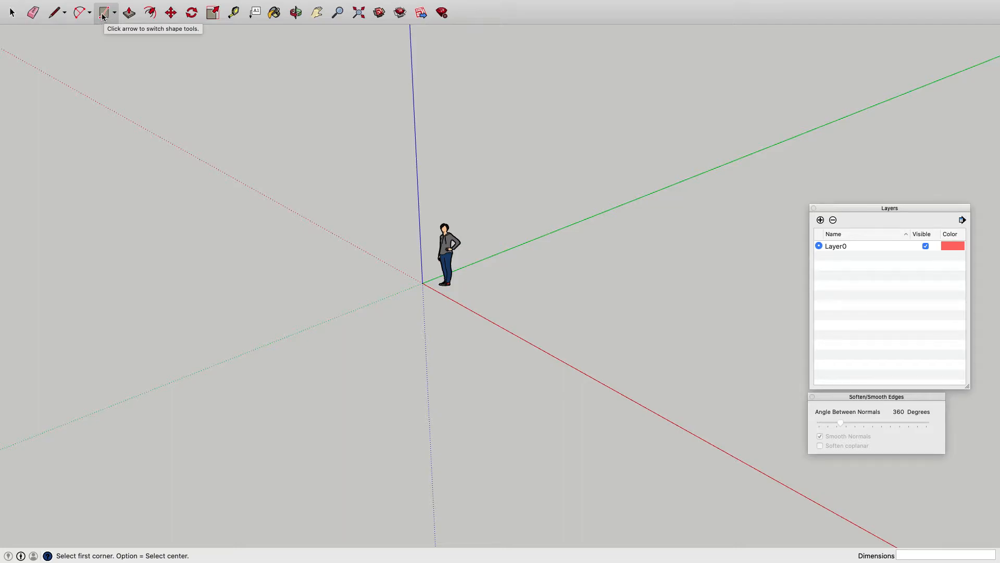
left_click(497, 310)
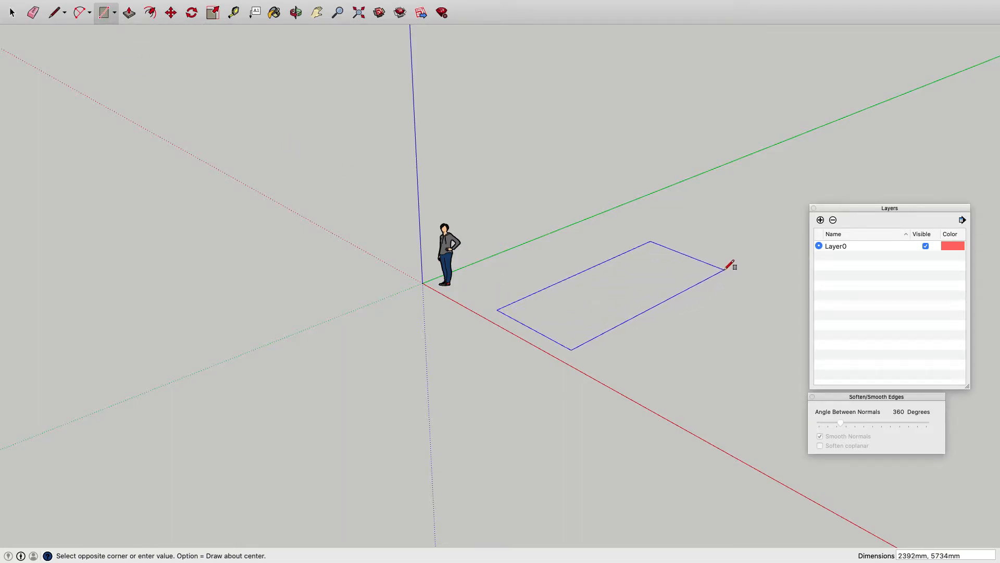
type("6000,300")
type("0")
key("Return")
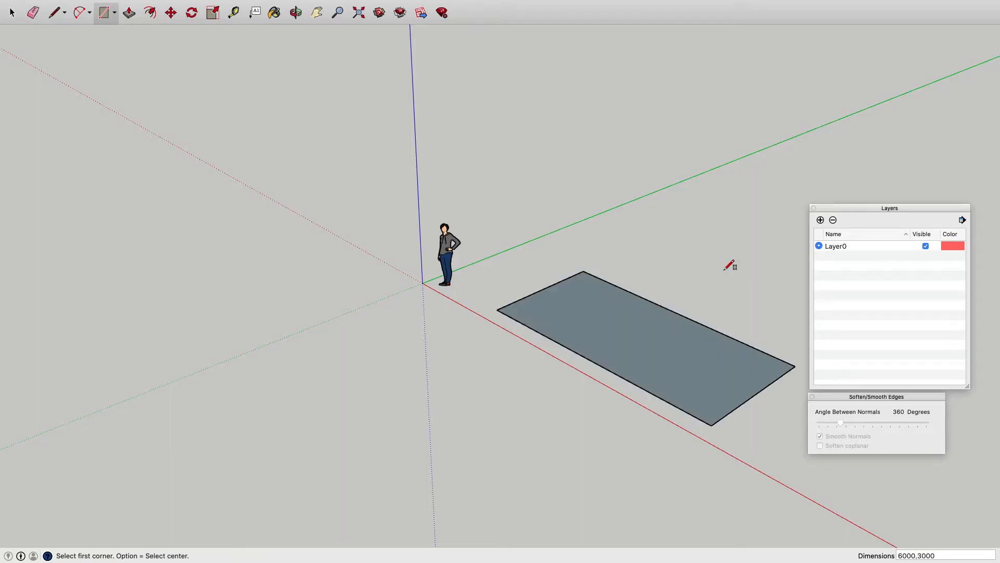
Extrude the 6000 by 3000 mm rectangle upward with Push/Pull and set its thickness to 100 mm
scroll(411, 286, "down", 6)
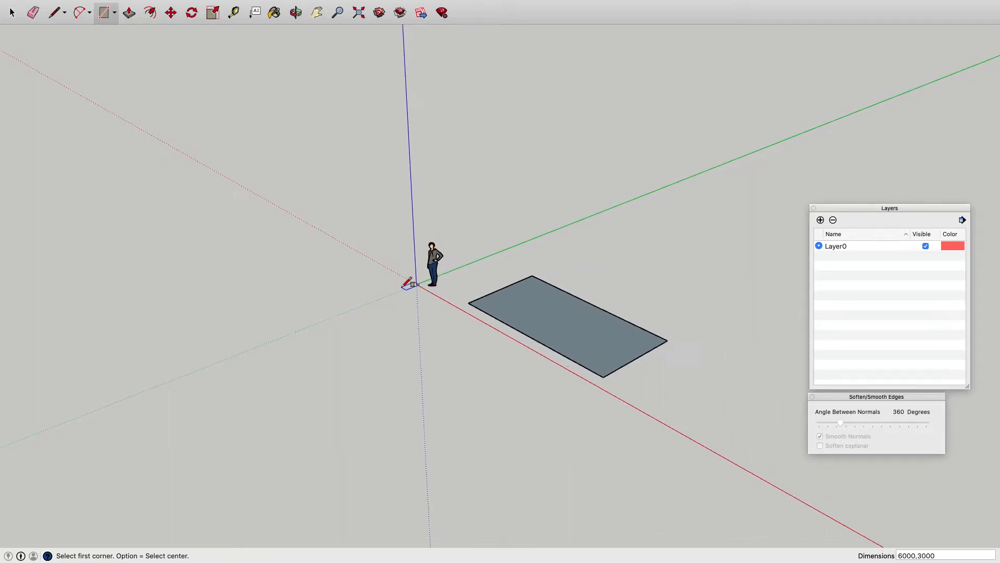
scroll(467, 301, "up", 5)
scroll(465, 300, "up", 3)
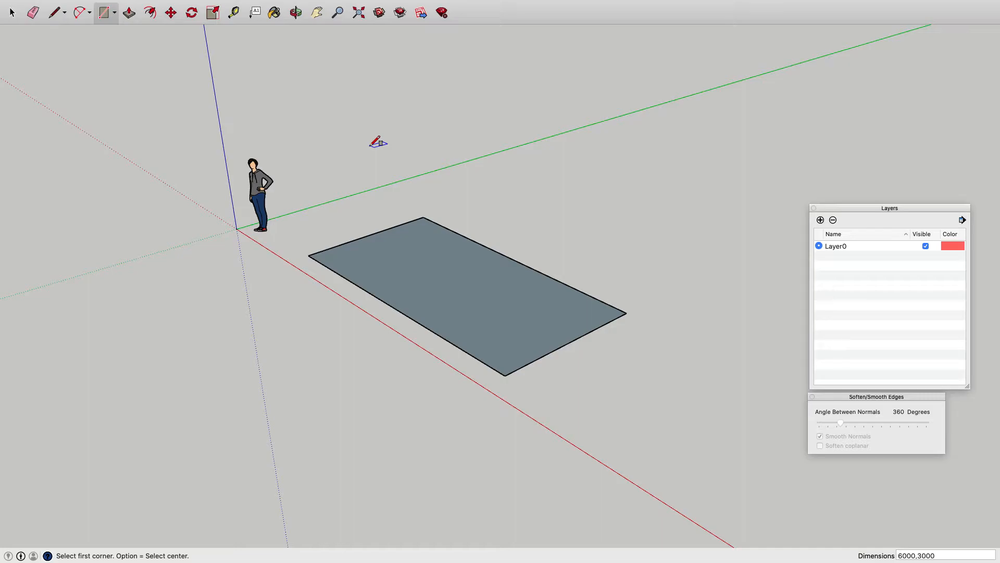
left_click(128, 12)
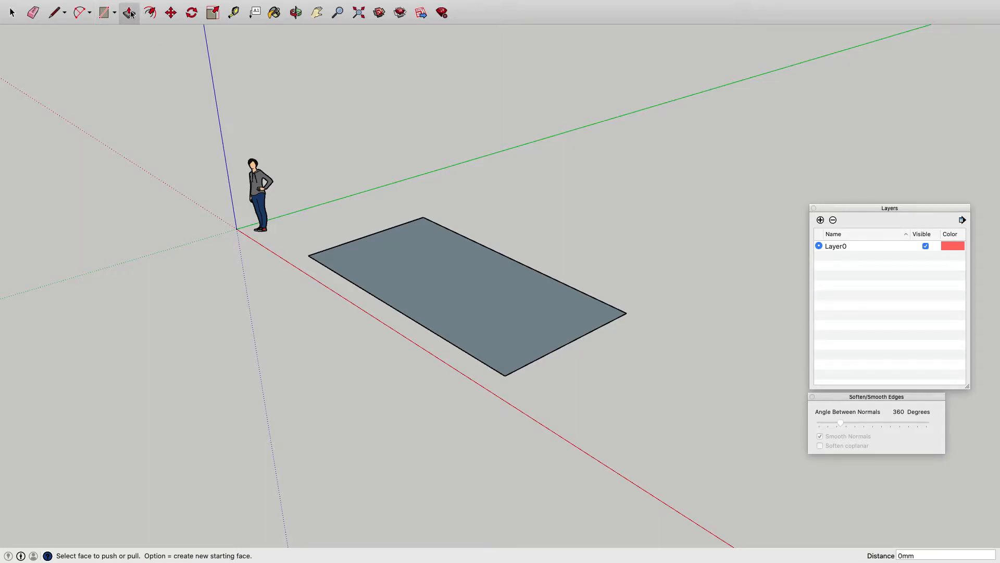
left_click(465, 281)
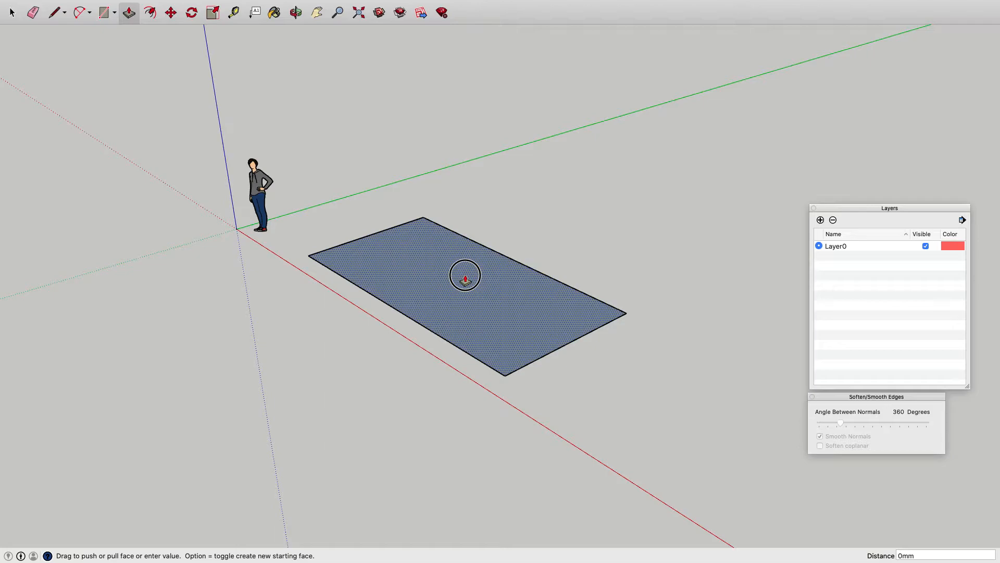
left_click_drag(466, 280, 461, 237)
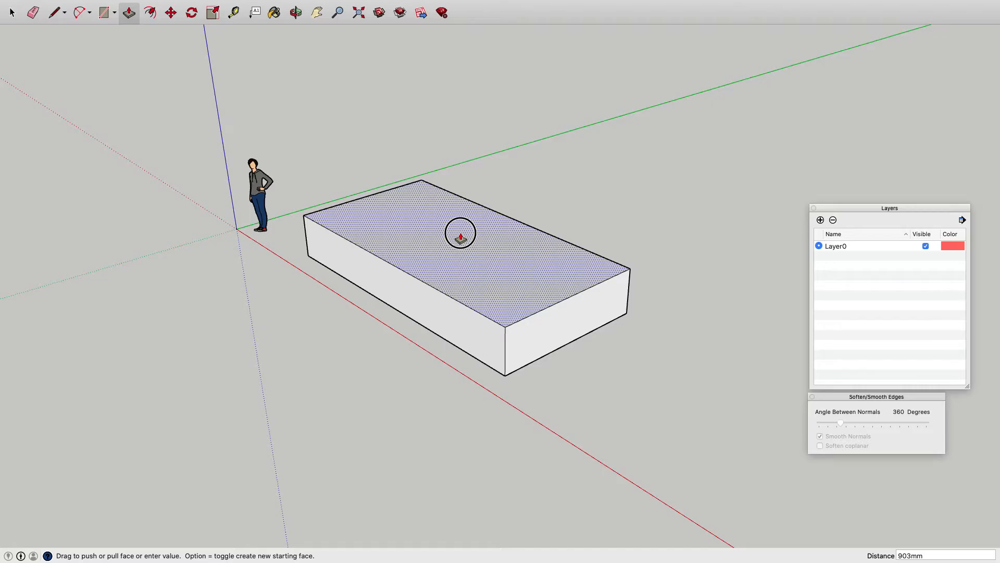
left_click_drag(461, 237, 455, 116)
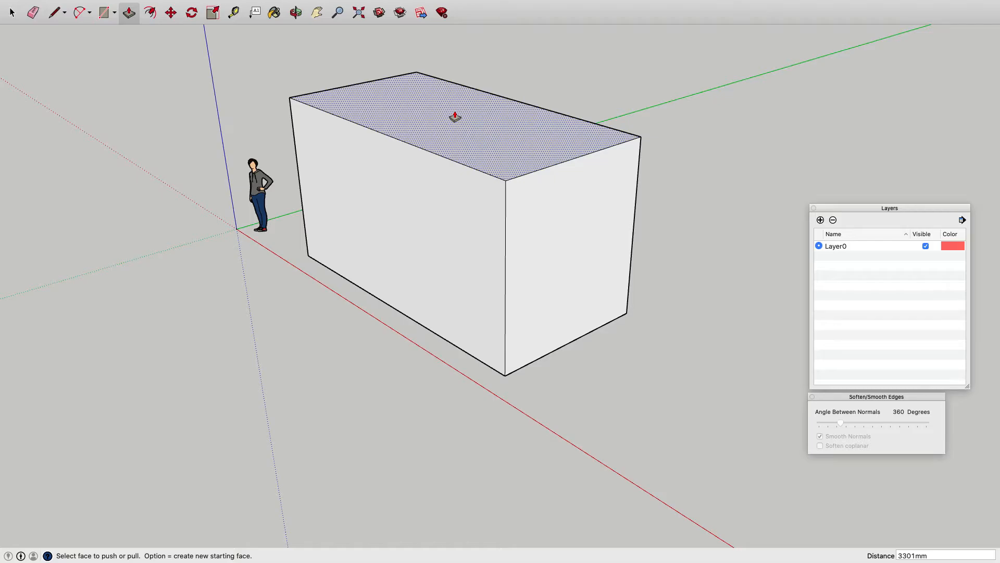
type("100")
key("Return")
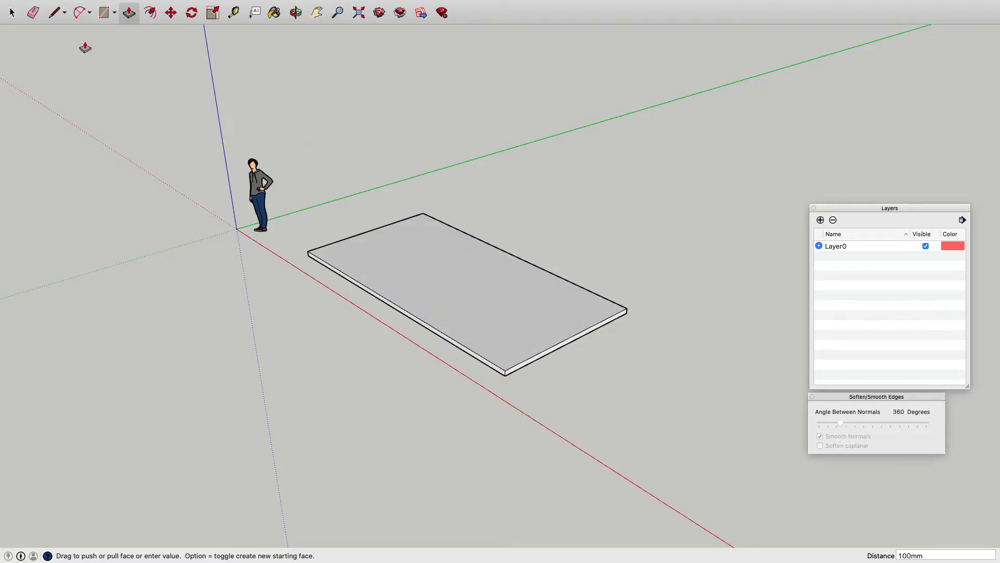
Select all faces and edges of the slab, make them a group, and clear the selection
left_click(12, 14)
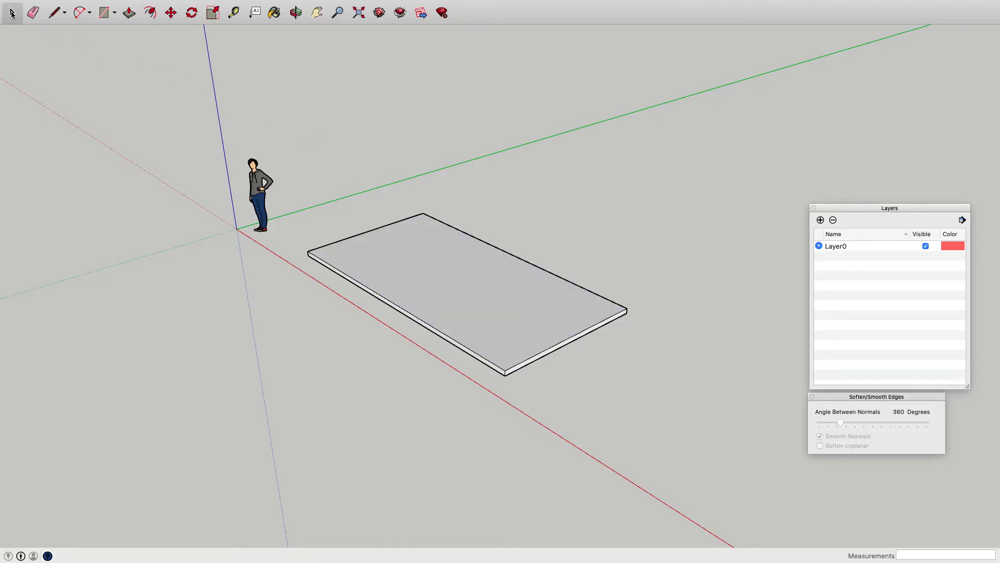
triple_click(473, 270)
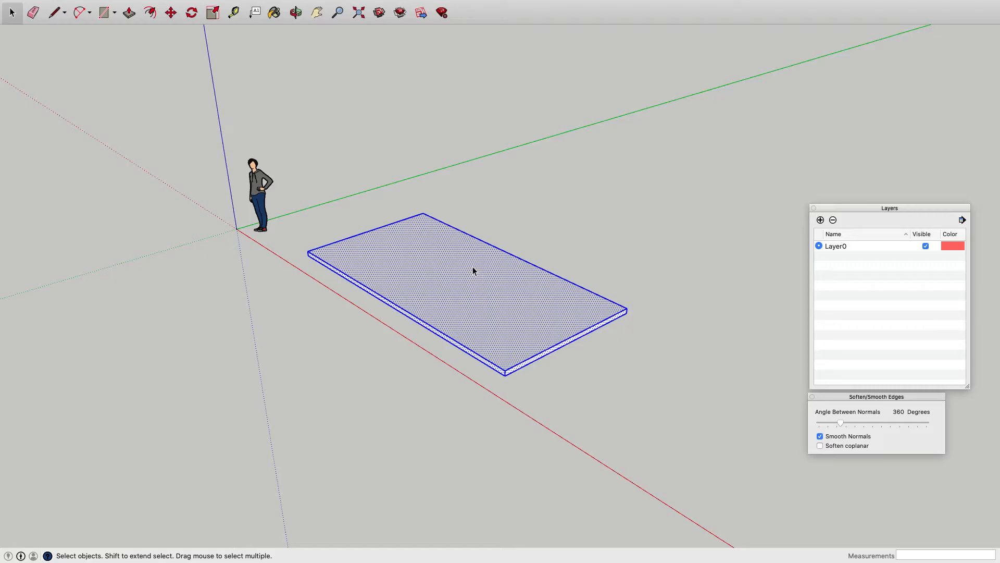
right_click(472, 268)
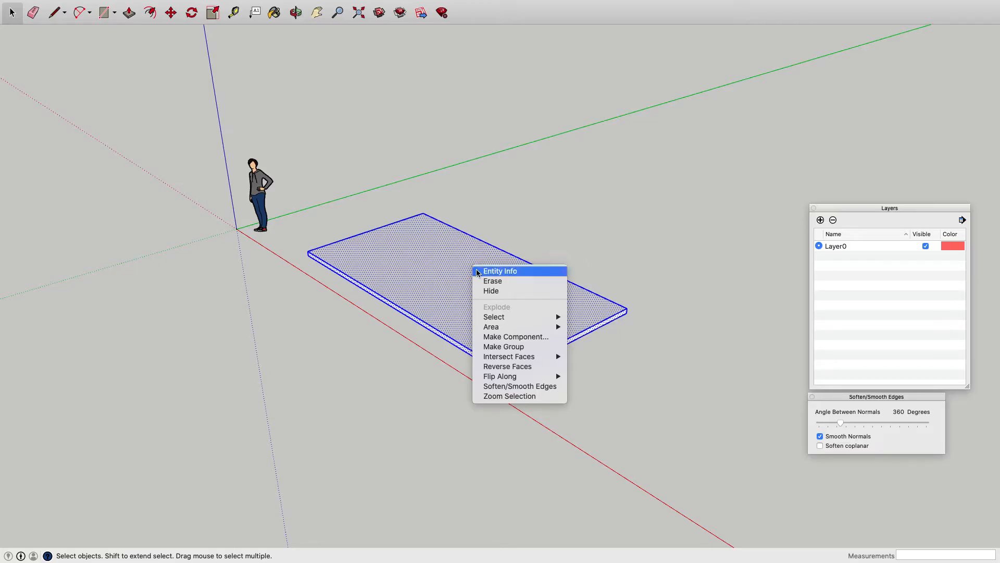
left_click(511, 347)
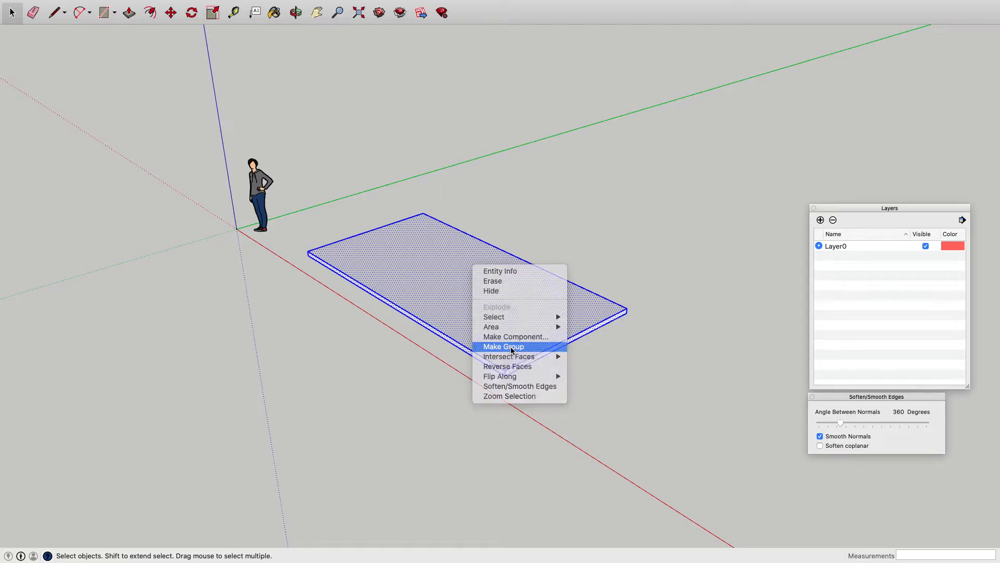
left_click(574, 358)
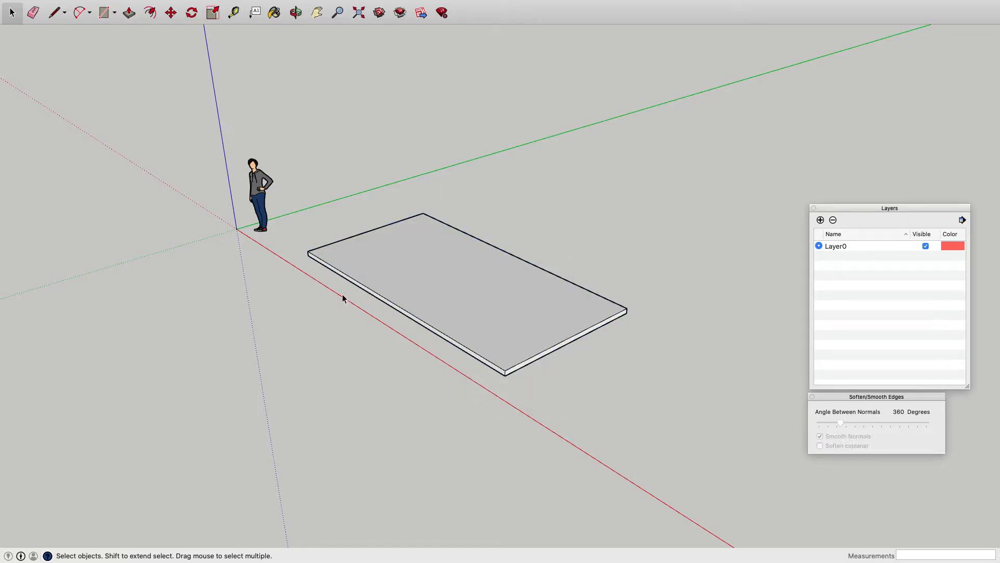
Draw a rectangle about 1858 by 3006 mm beyond the slab's far end and pull it up about 1017 mm
scroll(339, 292, "down", 2)
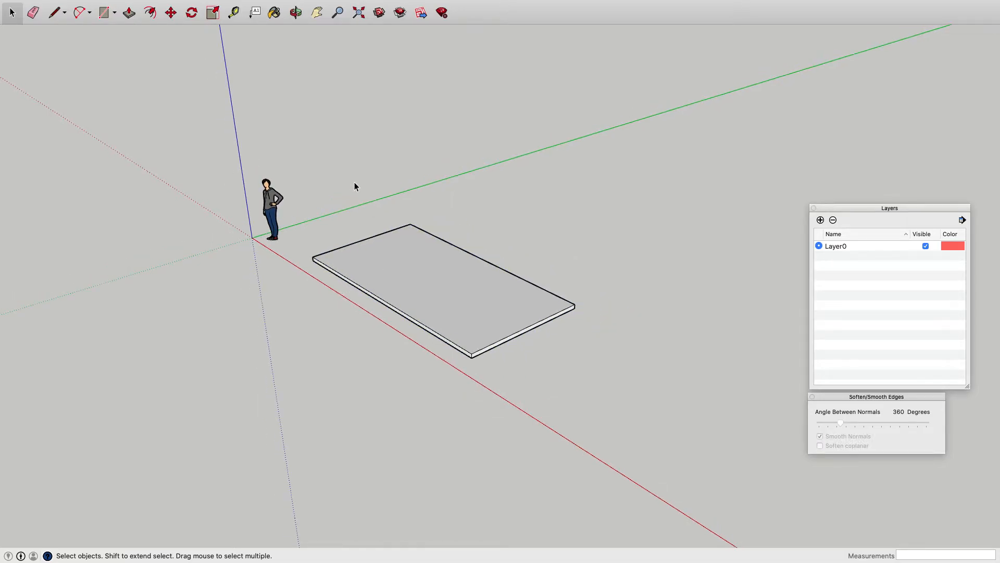
left_click(103, 13)
left_click(562, 386)
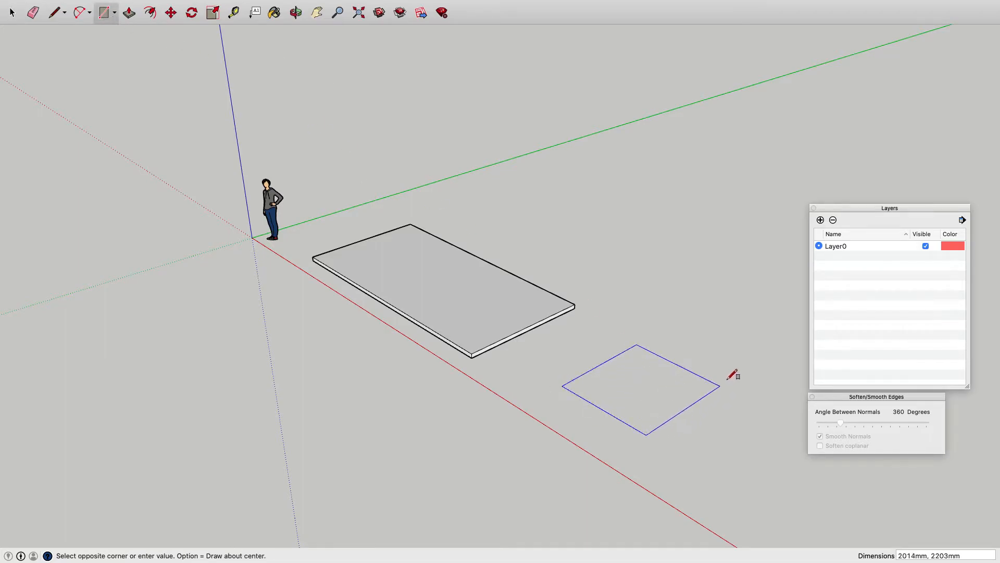
left_click(736, 367)
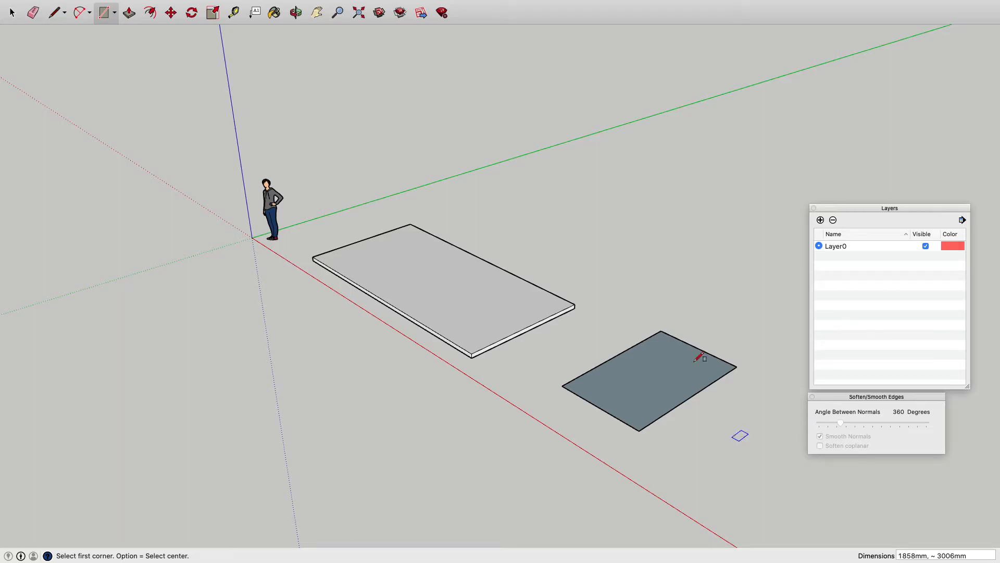
left_click(128, 13)
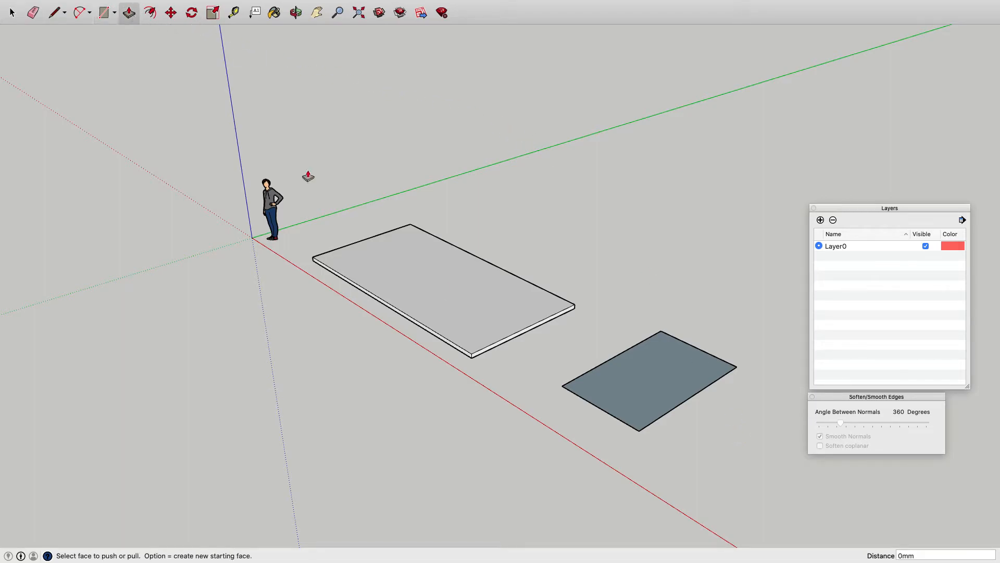
left_click_drag(670, 391, 665, 339)
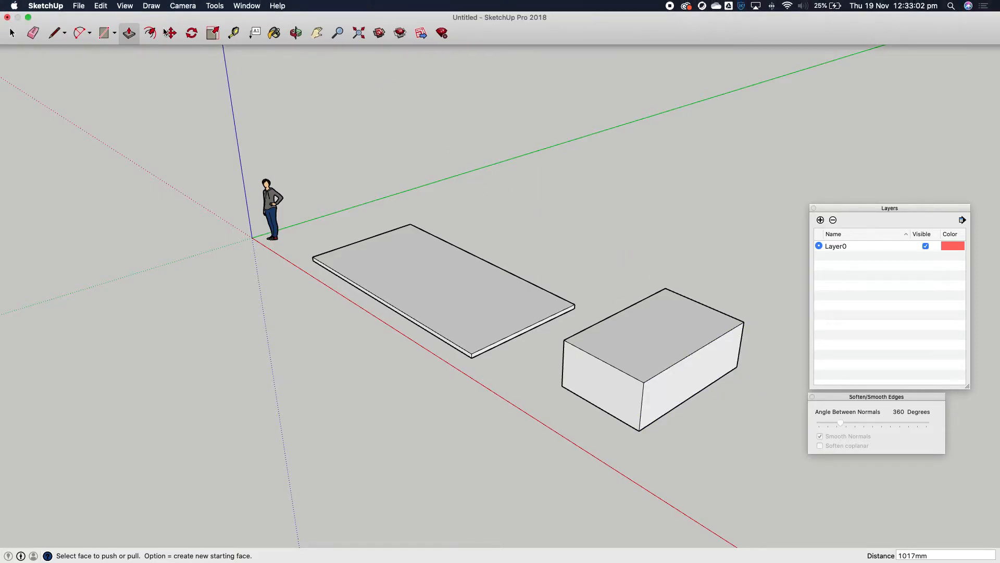
Draw a rectangle about 1879 by 840 mm inside the top face of the ungrouped box
left_click(104, 30)
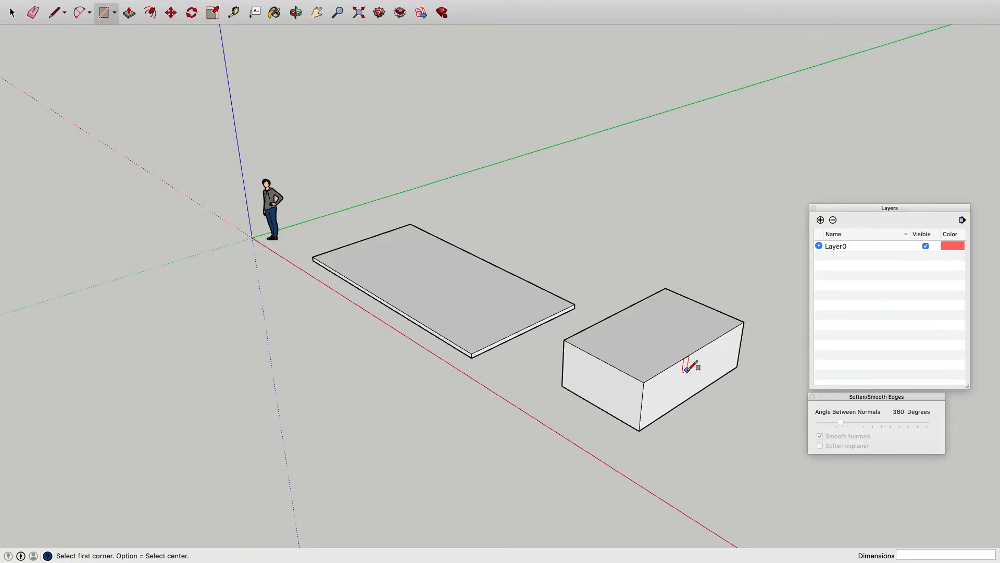
left_click(631, 356)
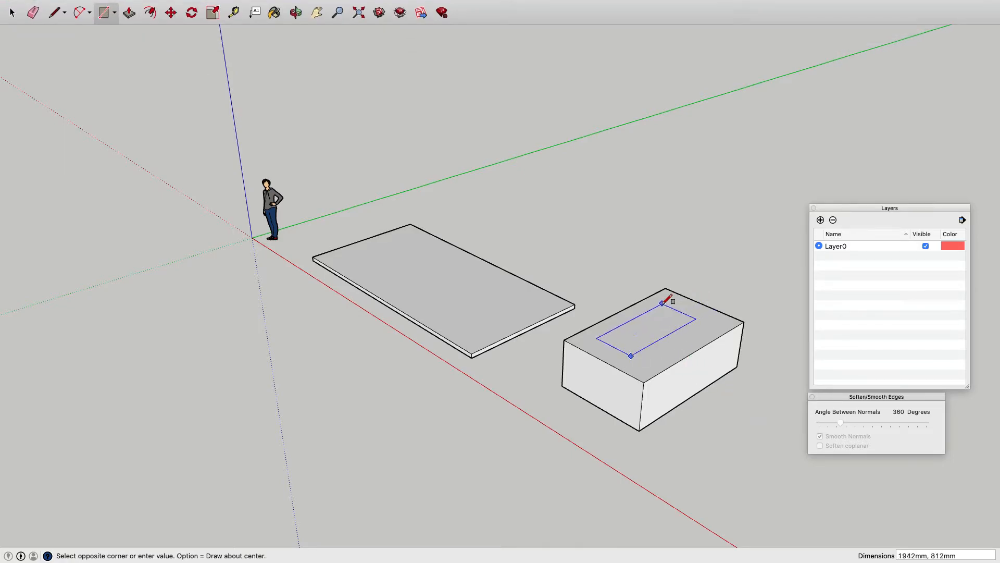
left_click(659, 304)
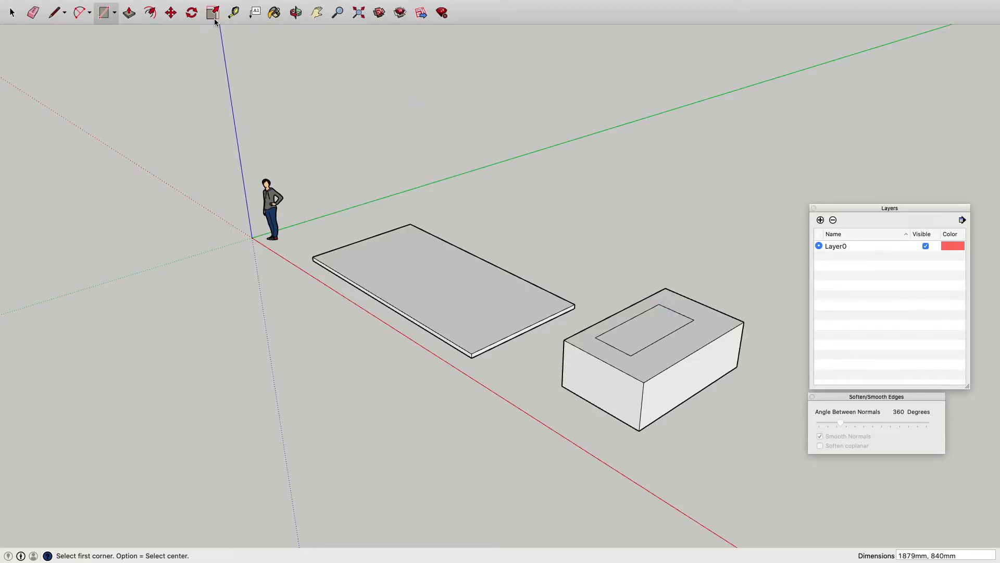
Pull the inner rectangle up about 1208 mm with Push/Pull and extend the box sideways along the red axis
left_click(130, 14)
left_click_drag(651, 337, 648, 274)
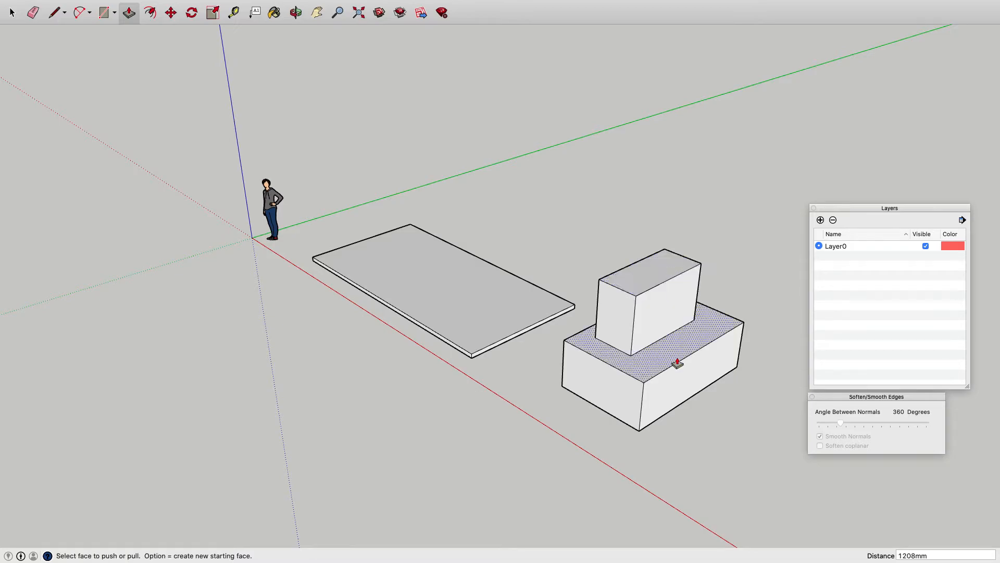
mouse_move(652, 329)
left_mouse_down()
mouse_move(714, 350)
mouse_move(663, 330)
mouse_move(654, 337)
left_mouse_up()
left_click_drag(672, 393, 710, 331)
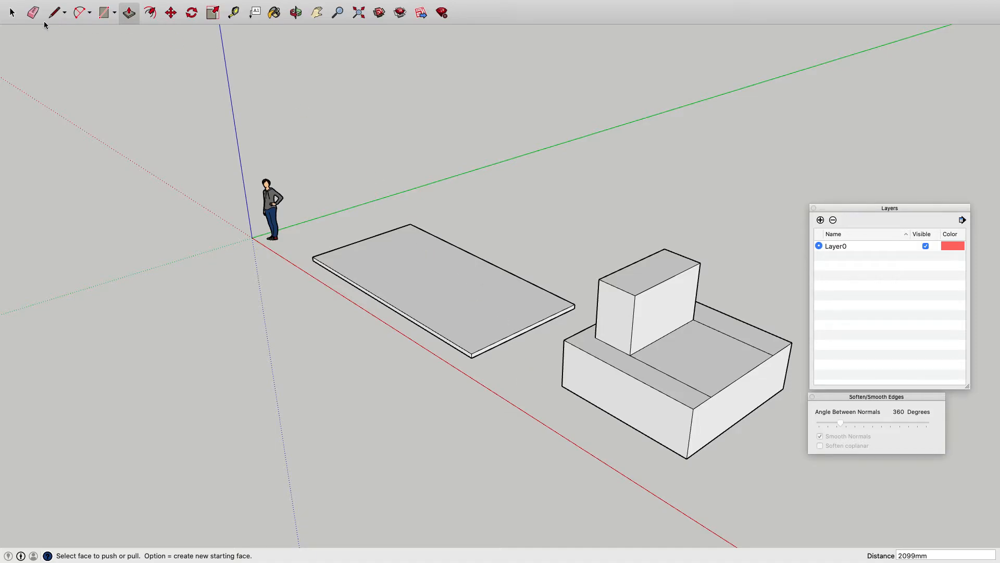
Select the whole connected stepped shape beside the slab and delete it, keeping the grouped slab
left_click(12, 12)
left_click(703, 178)
left_click_drag(789, 249, 668, 448)
triple_click(698, 354)
key("Delete")
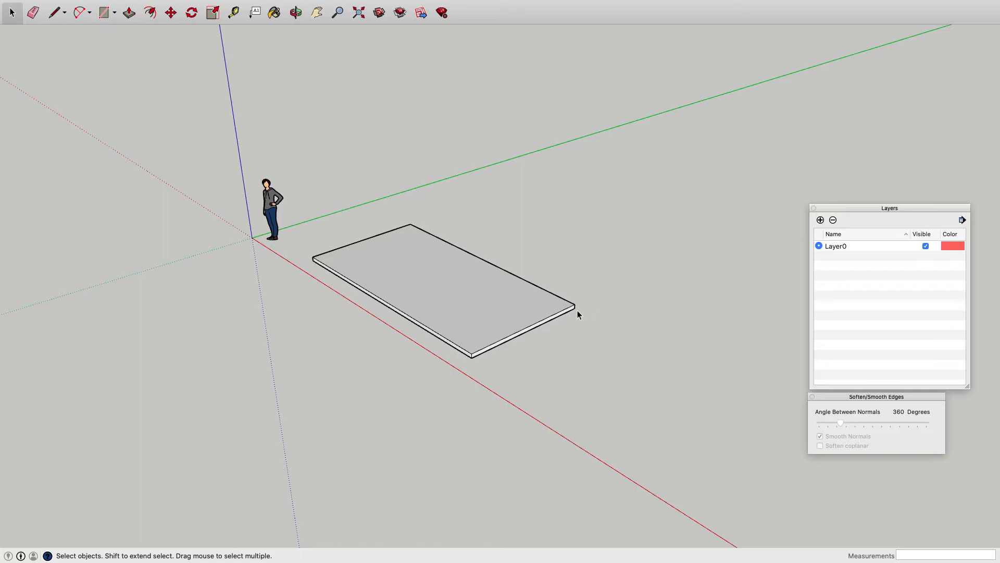
Draw a 6000 by 3000 mm rectangle covering the slab's top face between its opposite corners
left_click(296, 12)
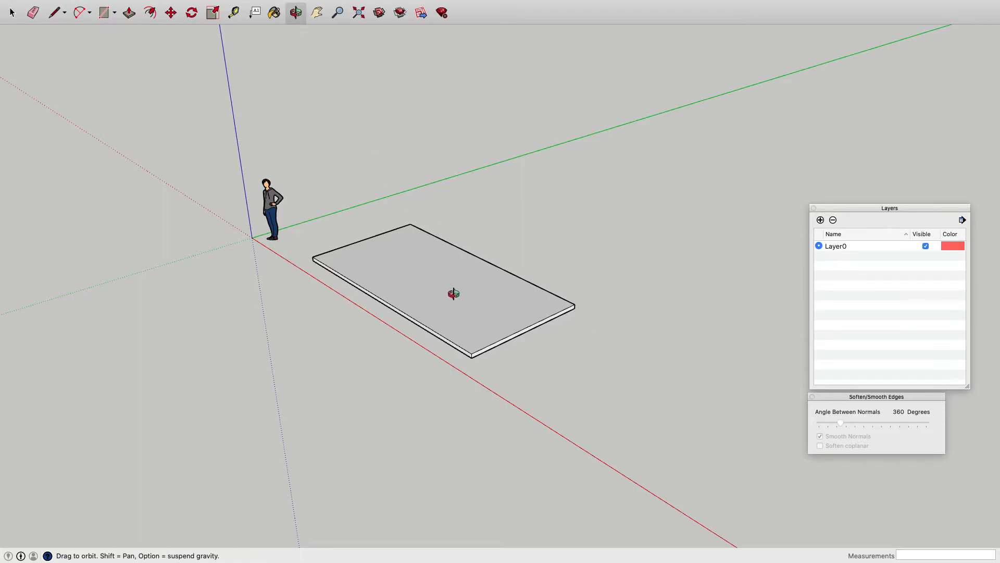
left_click_drag(464, 295, 499, 414)
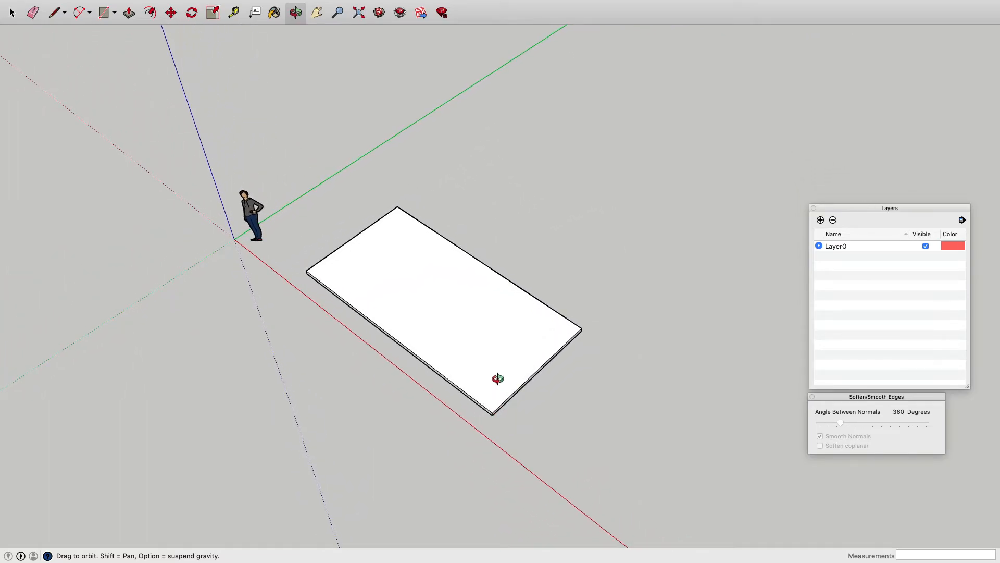
scroll(498, 378, "up", 5)
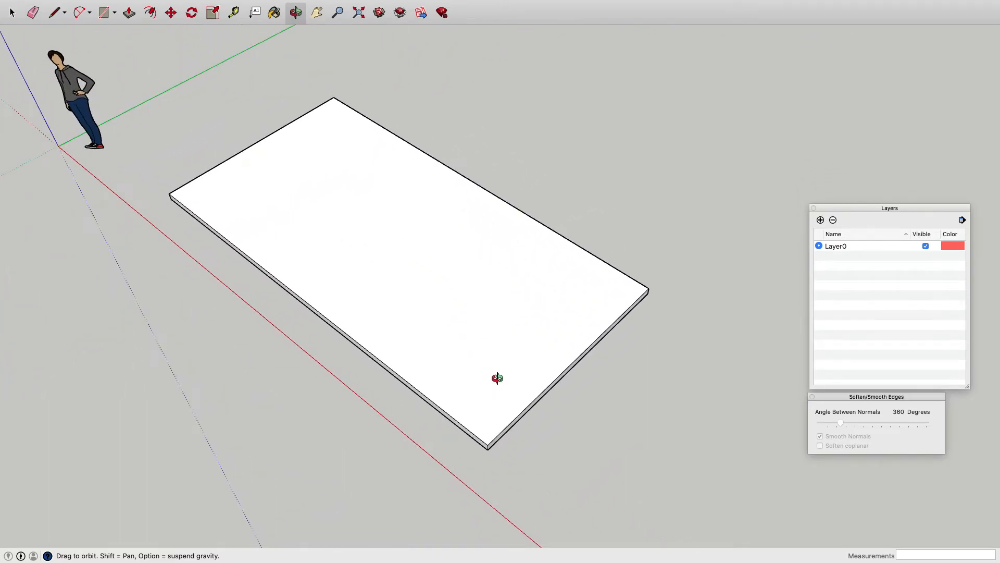
left_click_drag(499, 336, 484, 376)
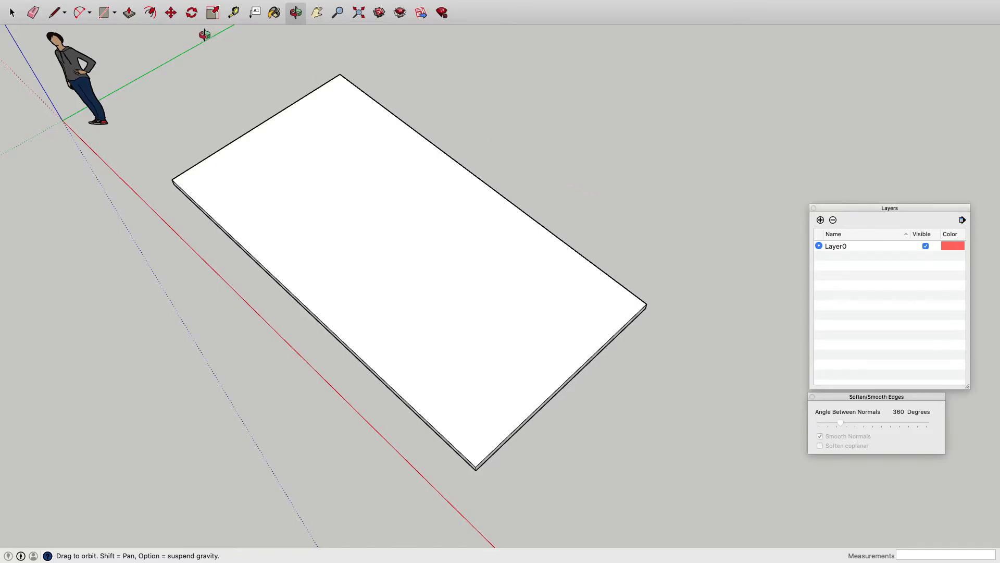
left_click(103, 14)
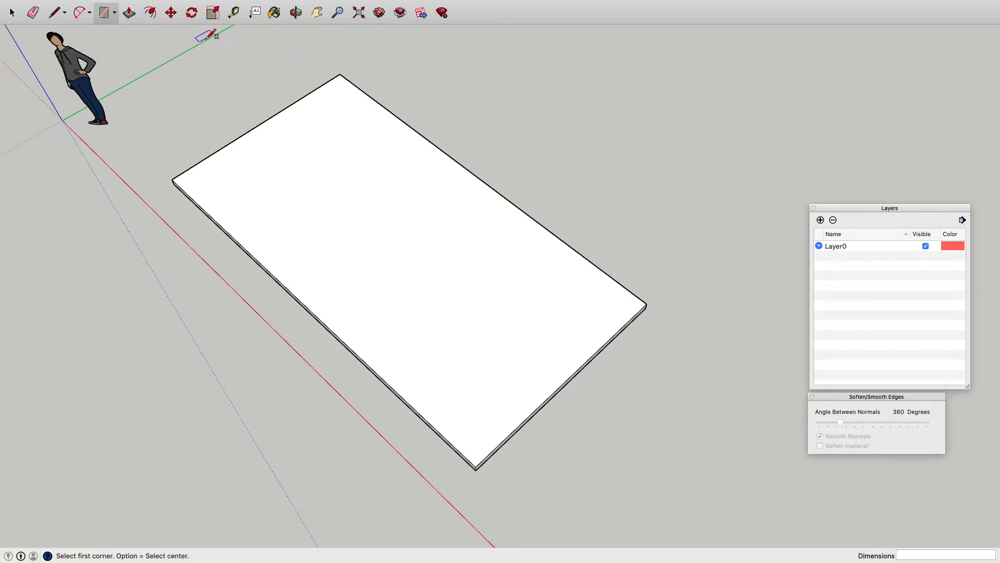
left_click(340, 74)
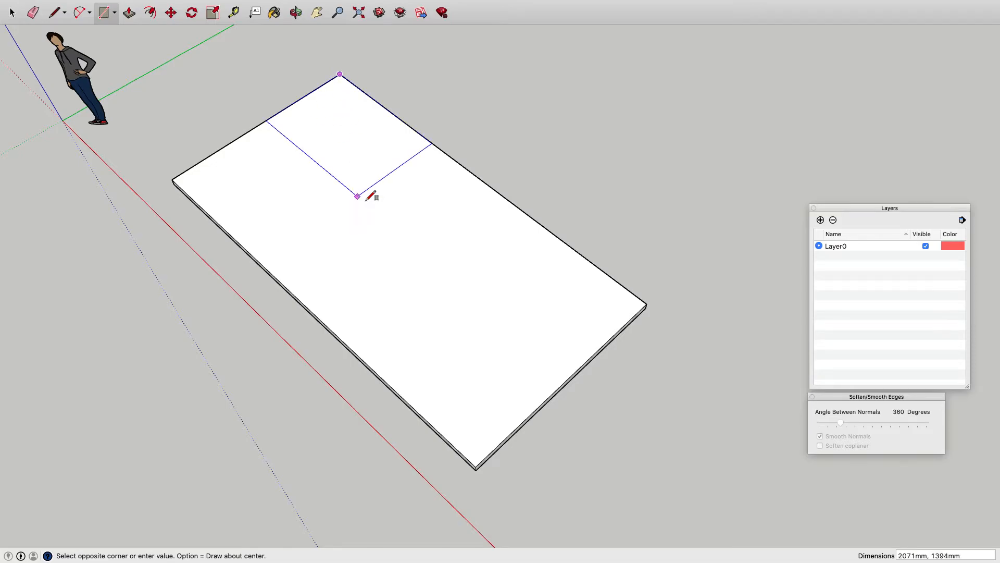
left_click(475, 466)
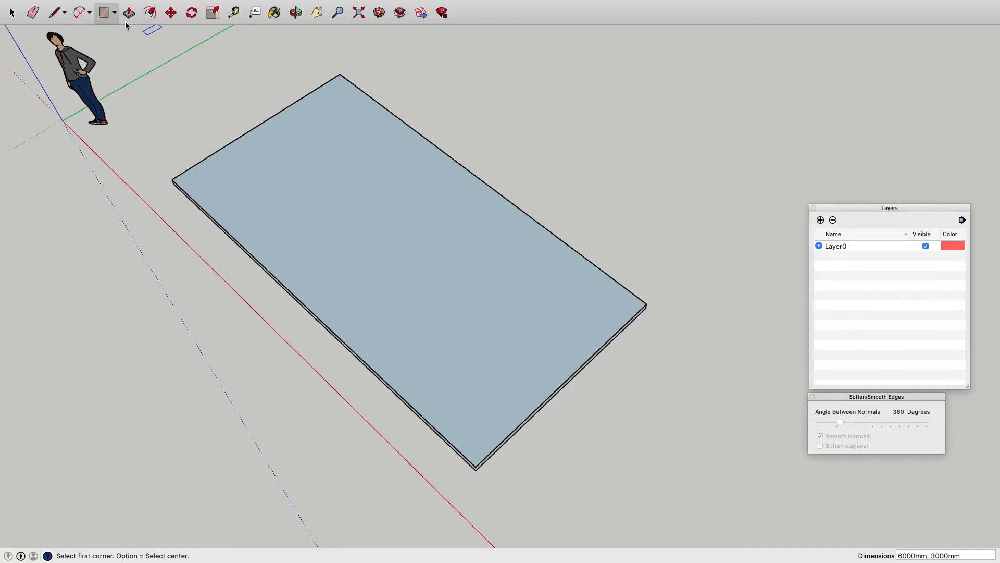
Offset the edges of the slab's top rectangle 300 mm inward to outline the wall thickness
left_click(11, 12)
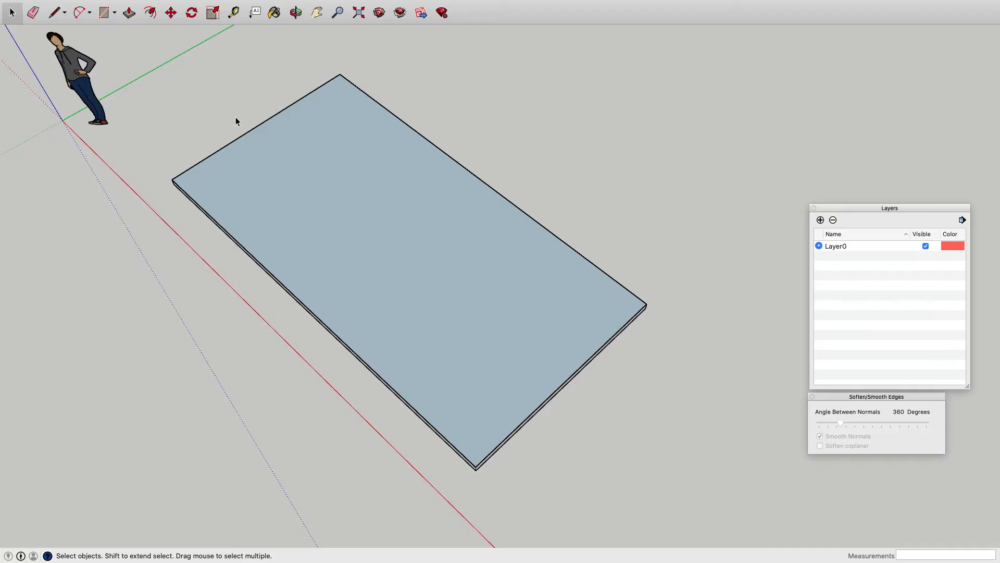
double_click(257, 126)
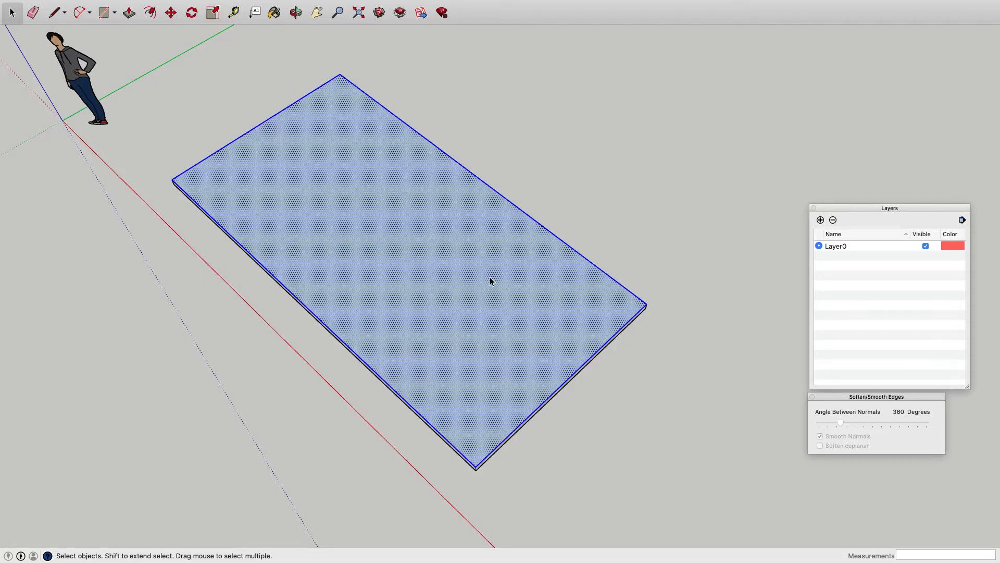
left_click(150, 13)
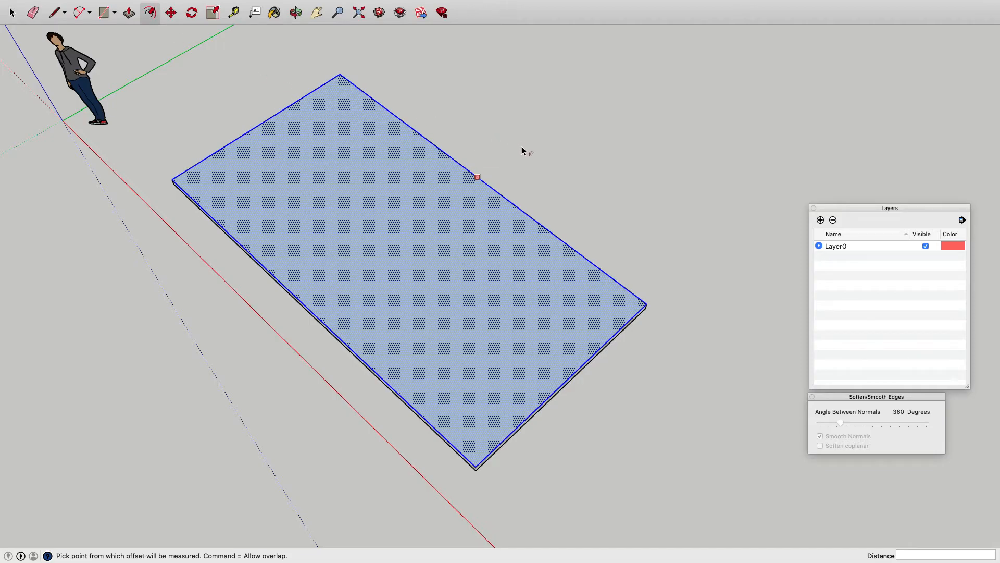
left_click(493, 188)
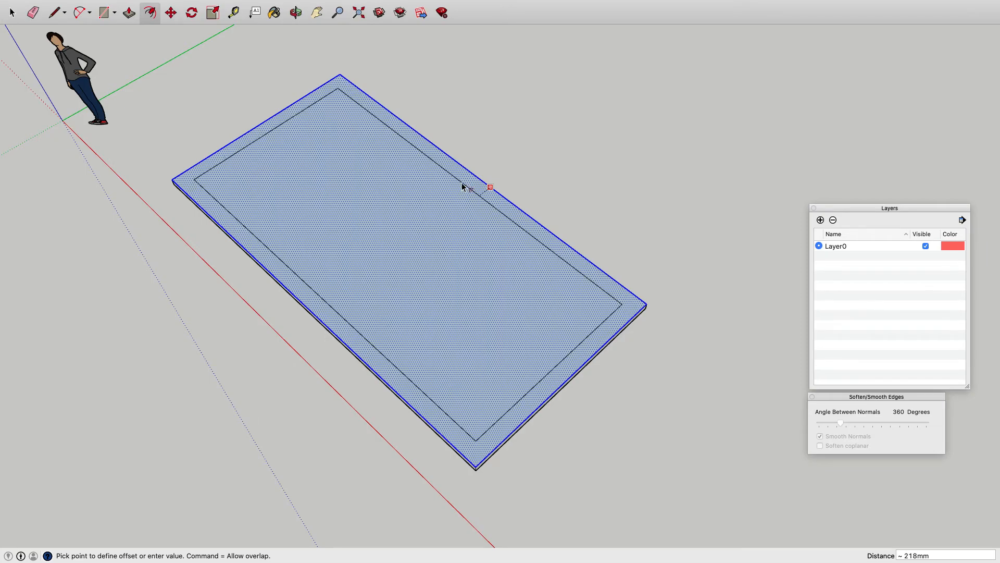
type("300")
key("Return")
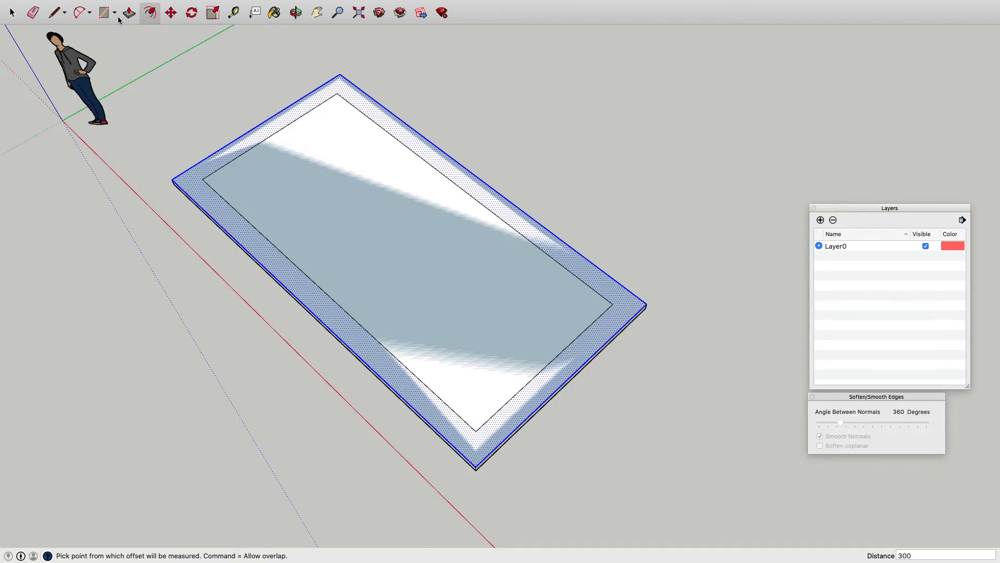
Delete the inner face enclosed by the offset outline on top of the slab
left_click(12, 13)
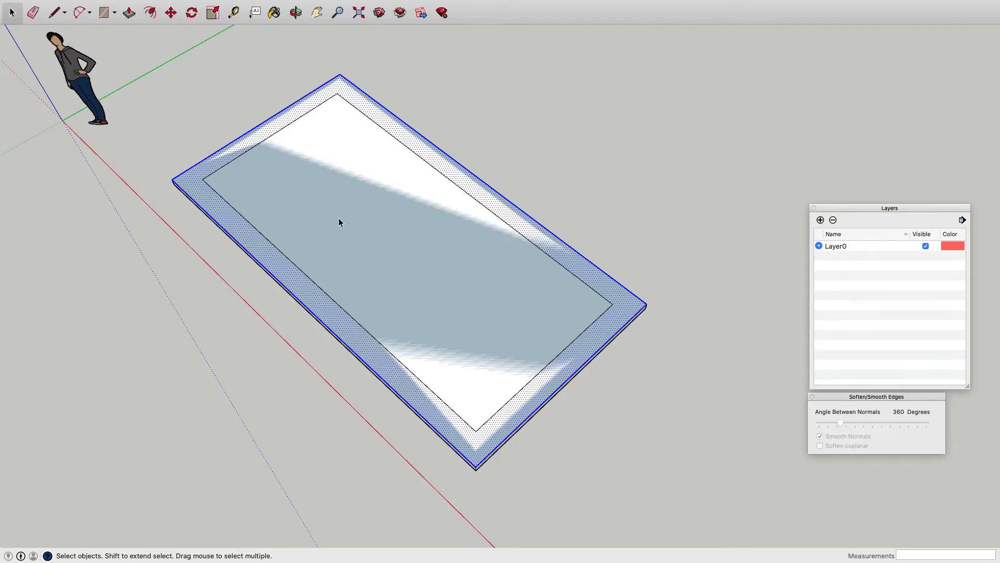
left_click(374, 235)
key("Delete")
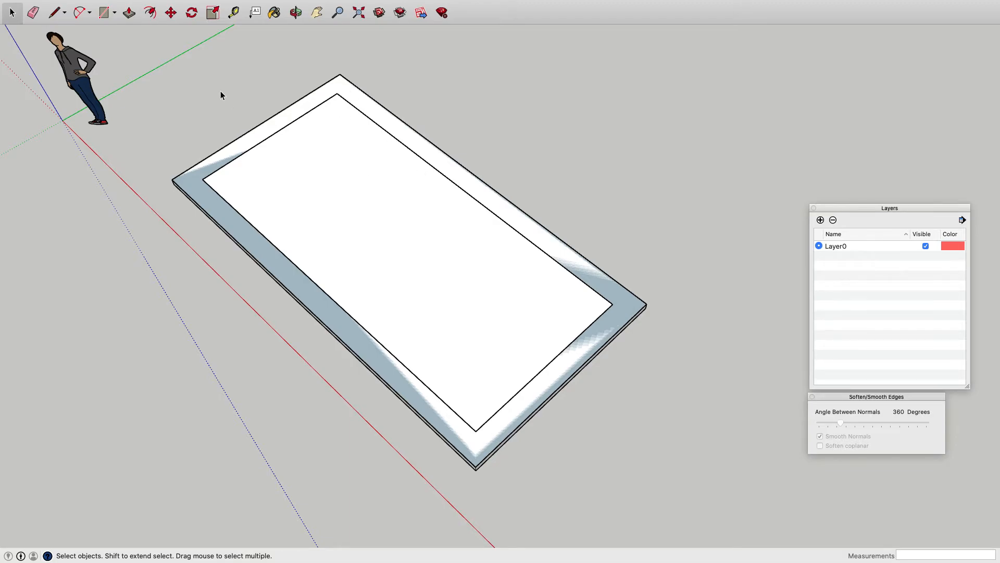
Pull the border face up 2700 mm with Push/Pull to form the walls
left_click(129, 13)
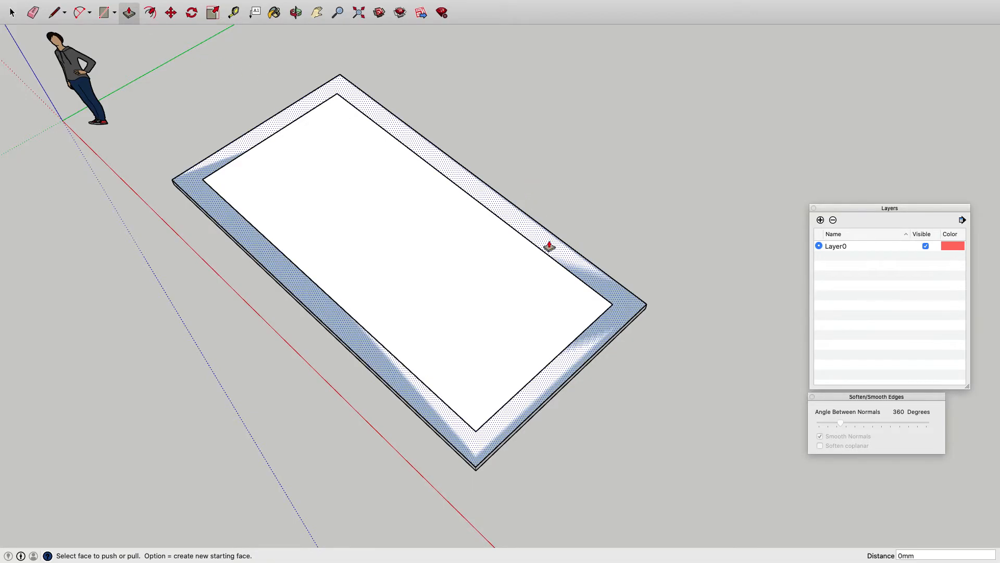
left_click_drag(547, 242, 550, 197)
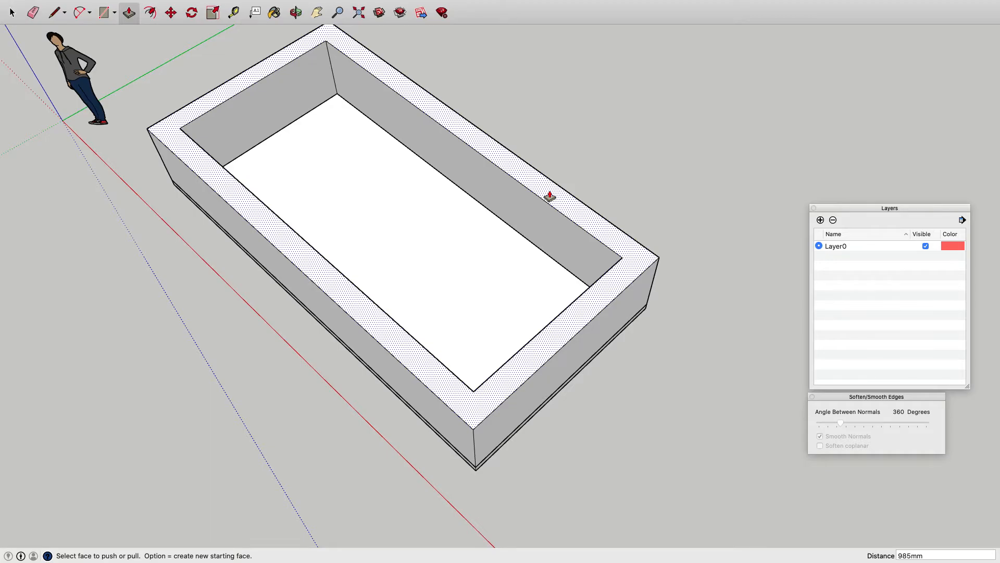
type("2700")
key("Return")
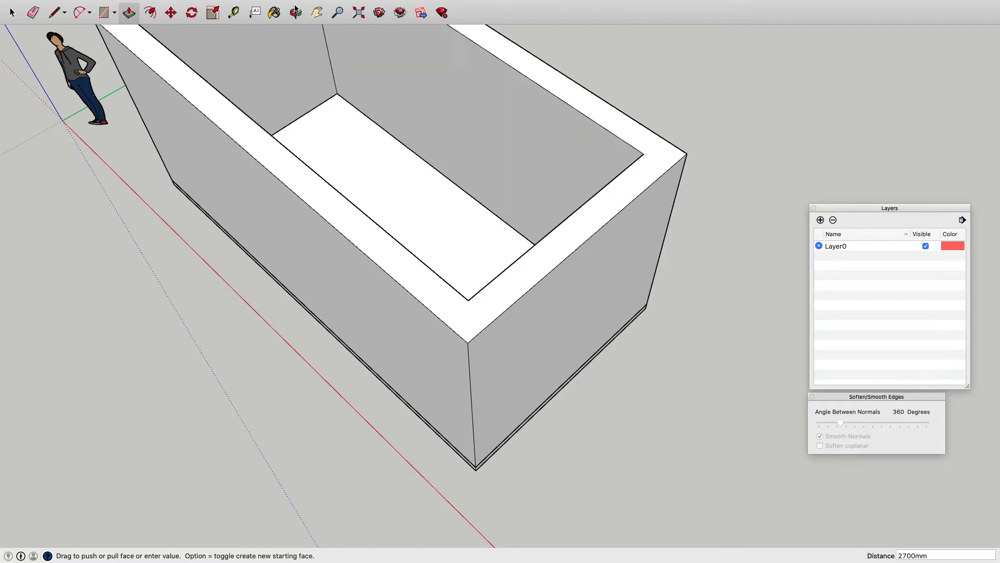
Draw an 830 by 2000 mm door rectangle at the base of the long front wall and push it 300 mm through
key("o")
left_click_drag(650, 277, 623, 206)
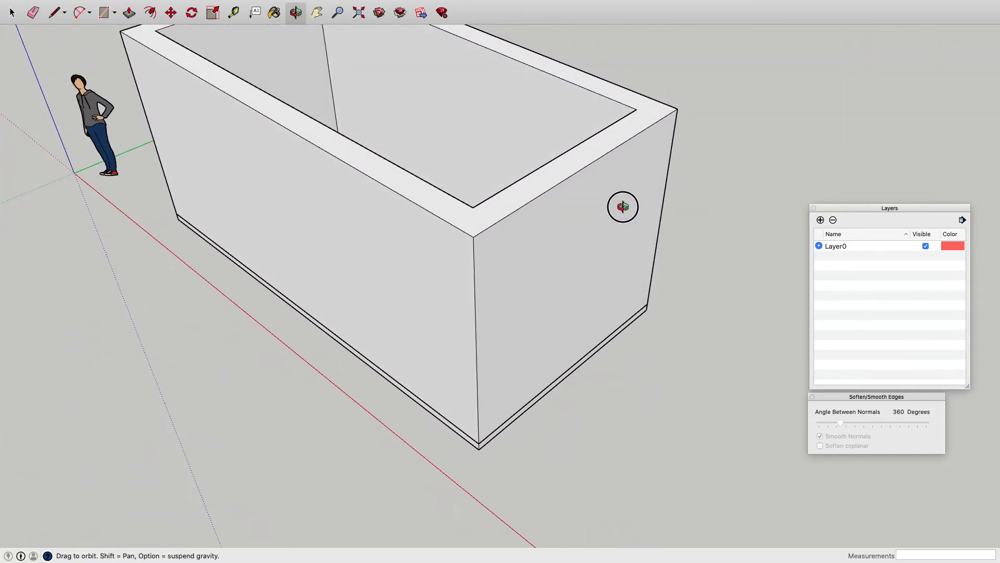
scroll(646, 215, "down", 5)
scroll(459, 186, "up", 4)
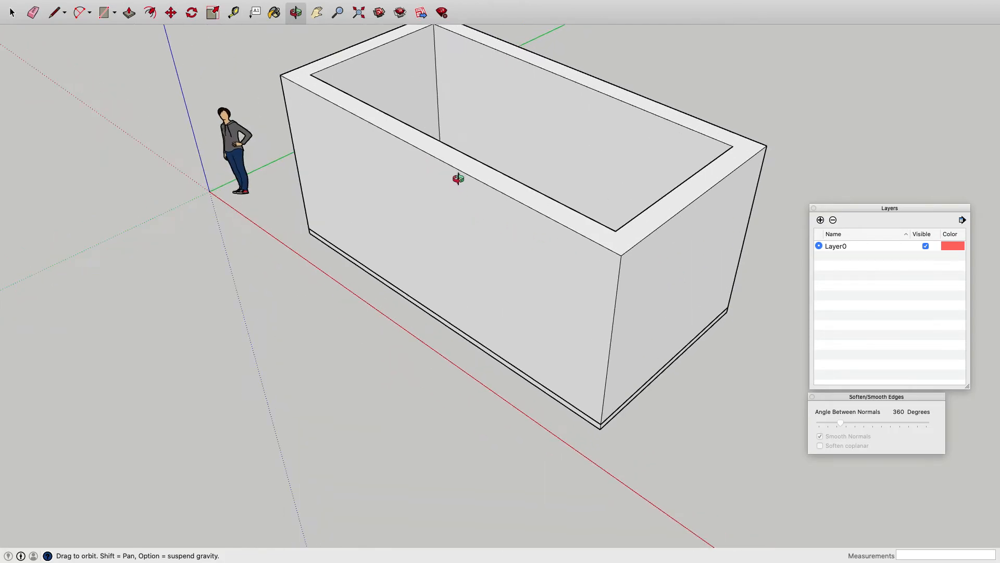
left_click_drag(517, 275, 634, 232)
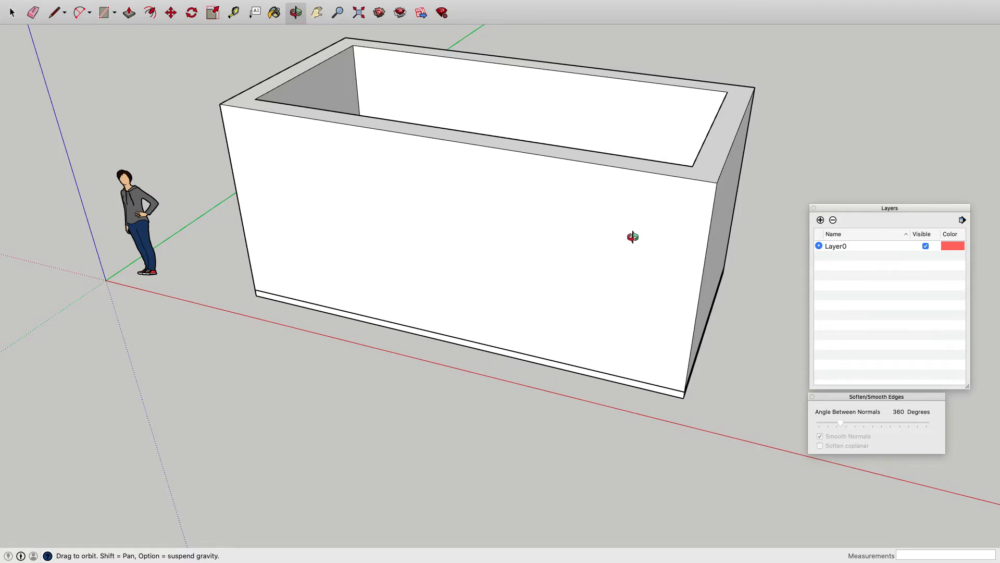
left_click(104, 13)
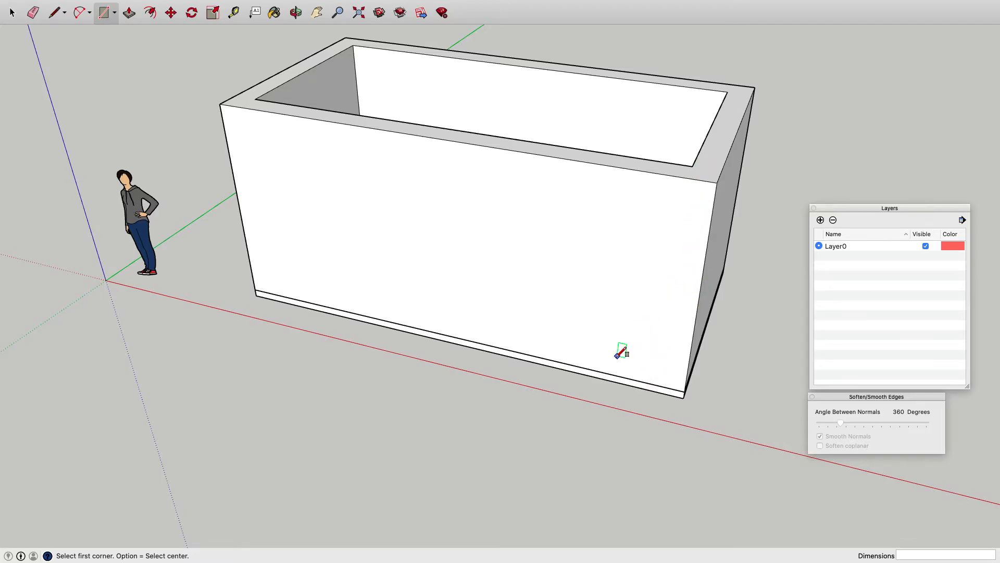
left_click(583, 367)
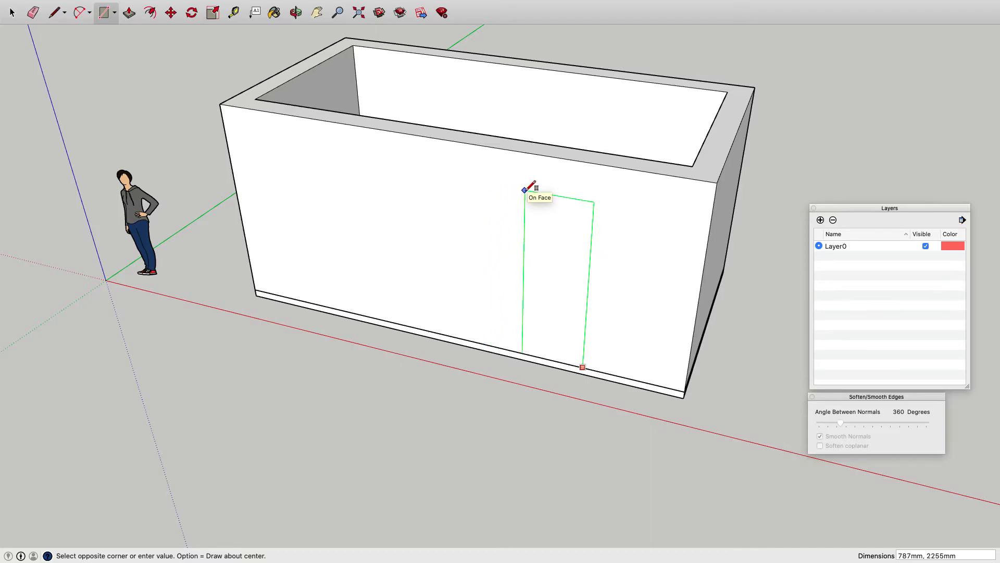
type("830,200")
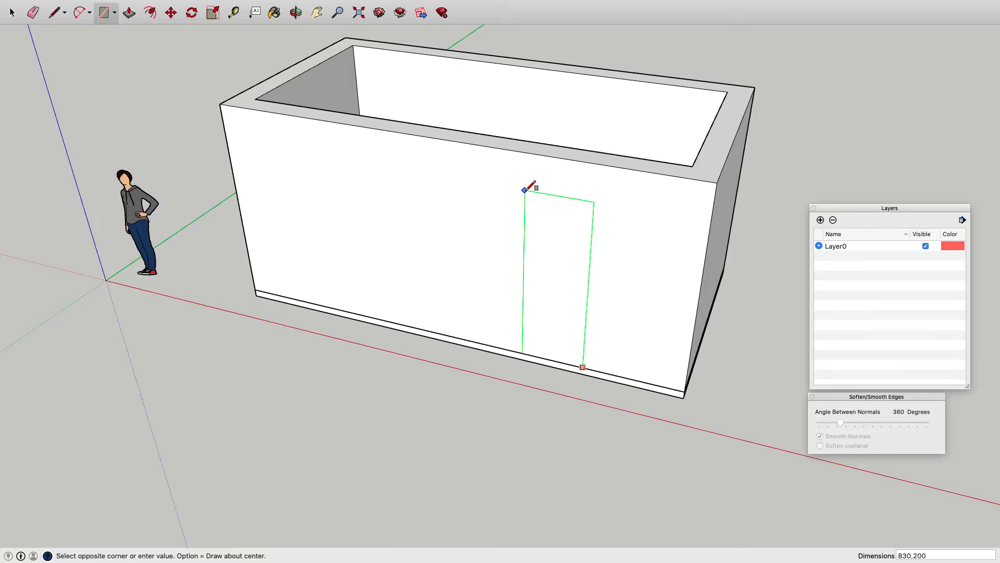
key("Return")
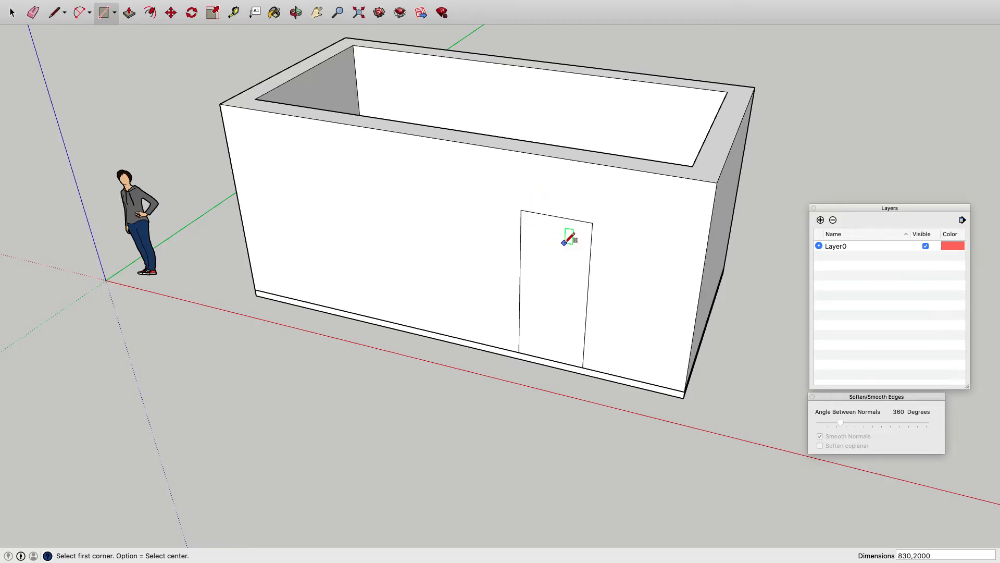
left_click(131, 15)
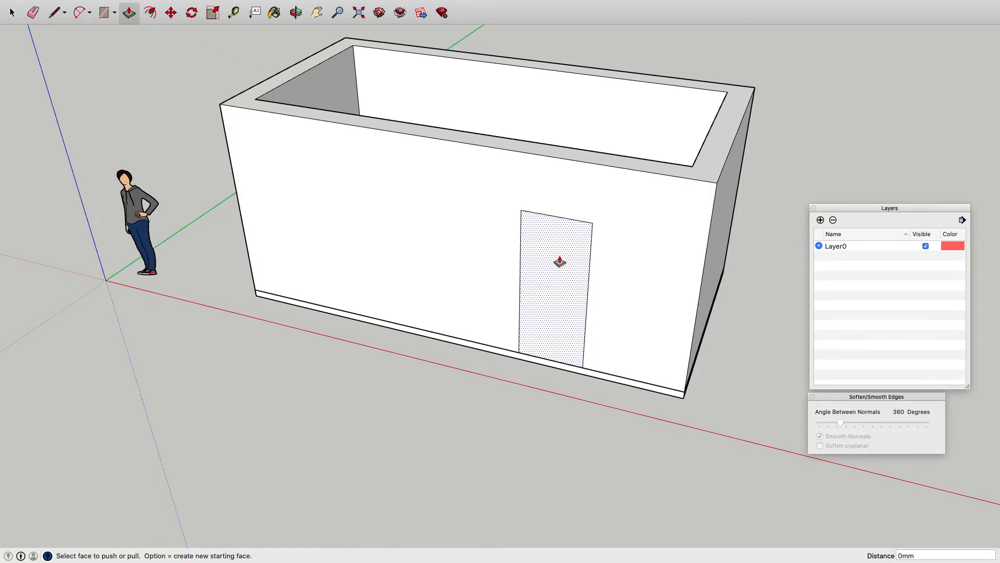
left_click_drag(560, 262, 489, 137)
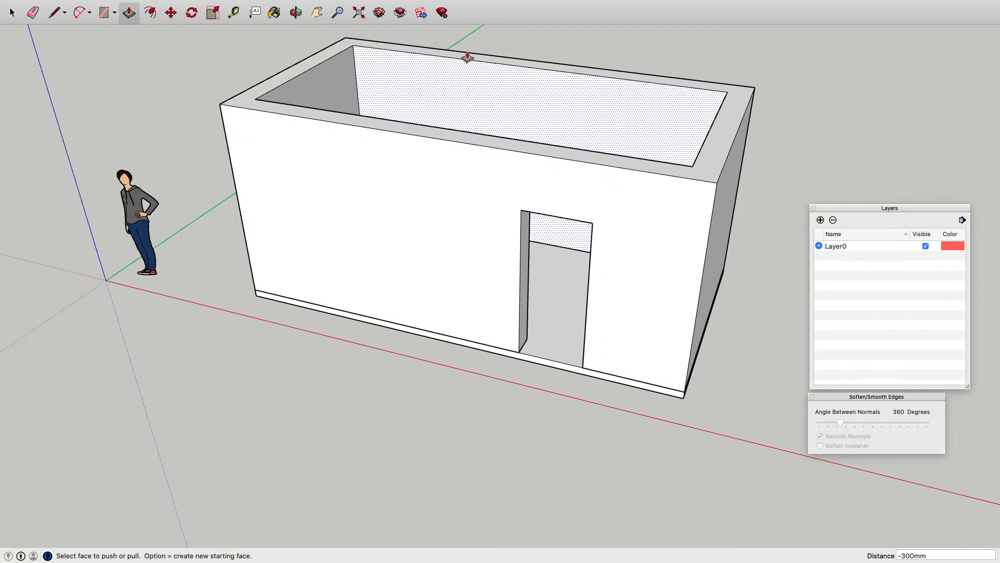
Create a horizontal and a vertical Tape Measure guide through the door opening's upper-left corner on the front wall
left_click(295, 13)
mouse_move(531, 223)
left_mouse_down()
mouse_move(570, 250)
mouse_move(581, 235)
mouse_move(545, 209)
left_mouse_up()
scroll(451, 240, "down", 3)
scroll(438, 232, "up", 3)
scroll(405, 138, "up", 5)
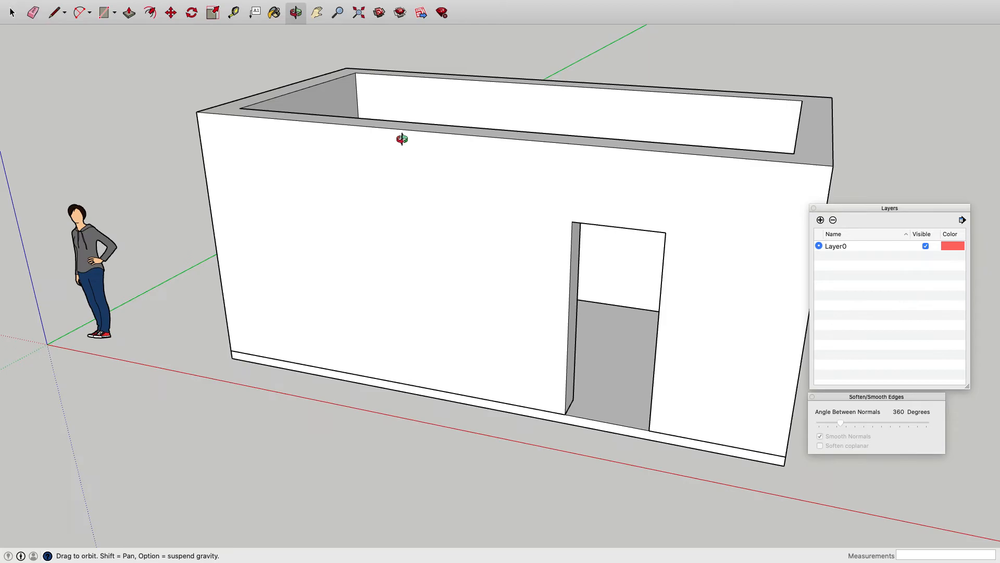
scroll(406, 145, "up", 2)
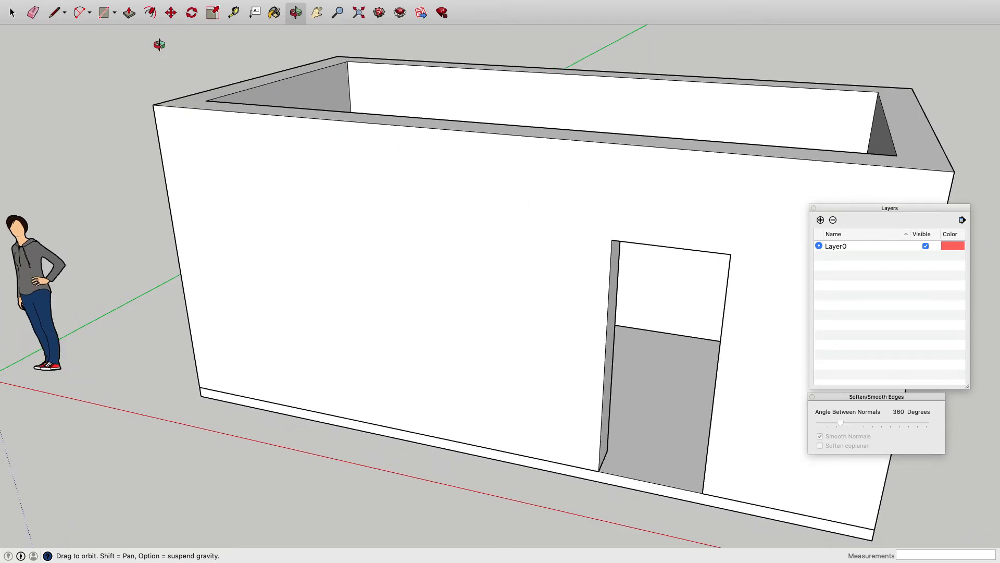
left_click(234, 12)
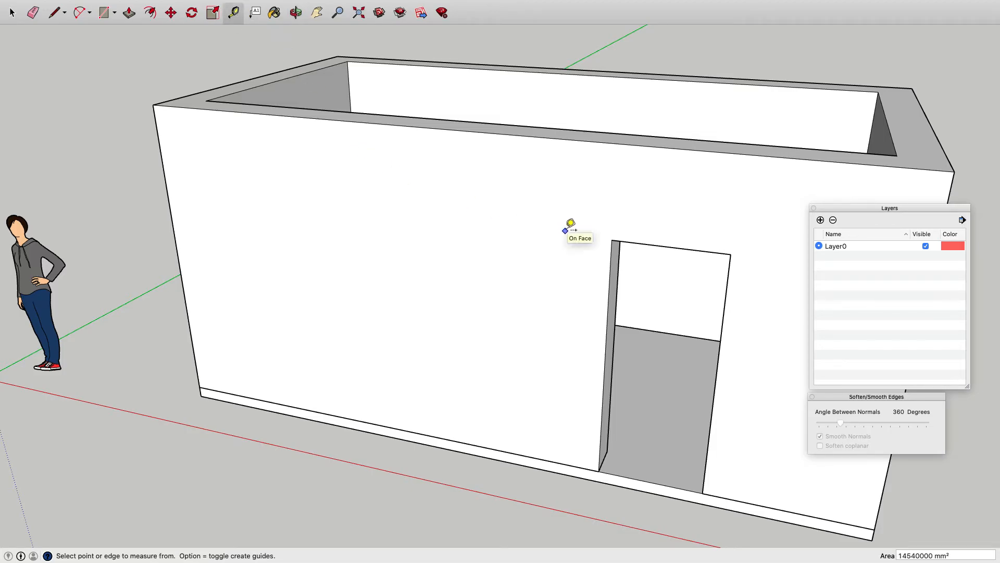
left_click(612, 240)
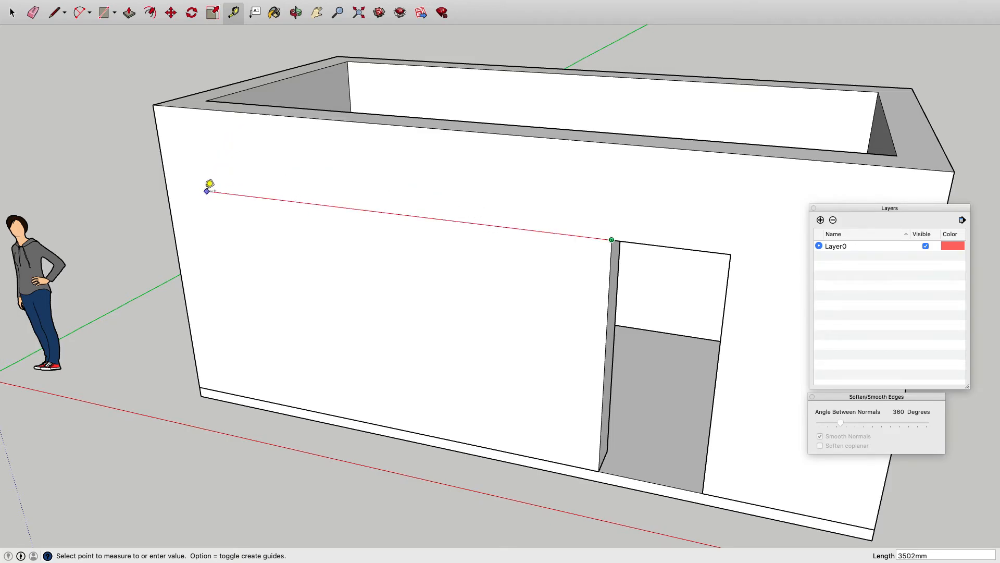
left_click(168, 185)
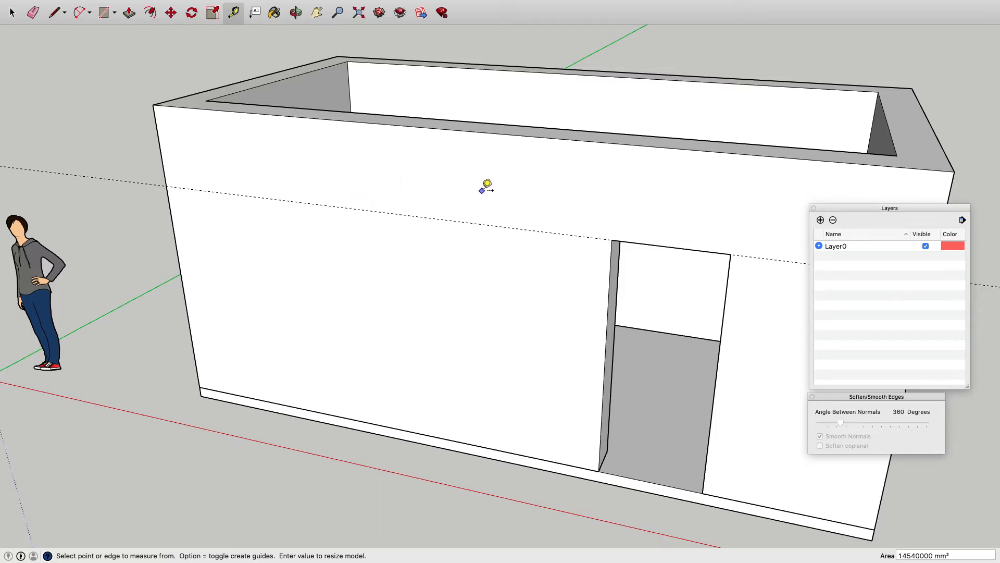
left_click(612, 239)
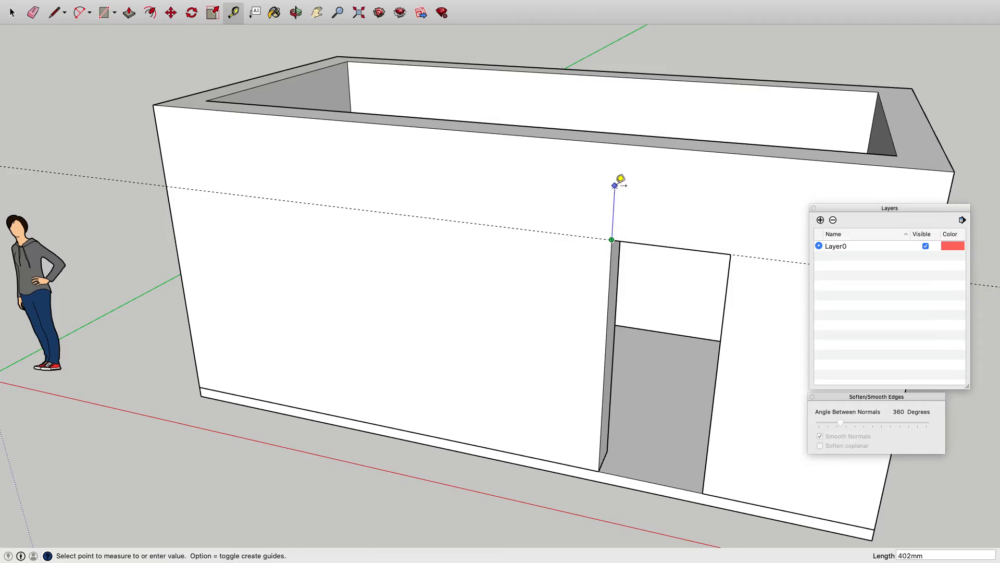
left_click(621, 138)
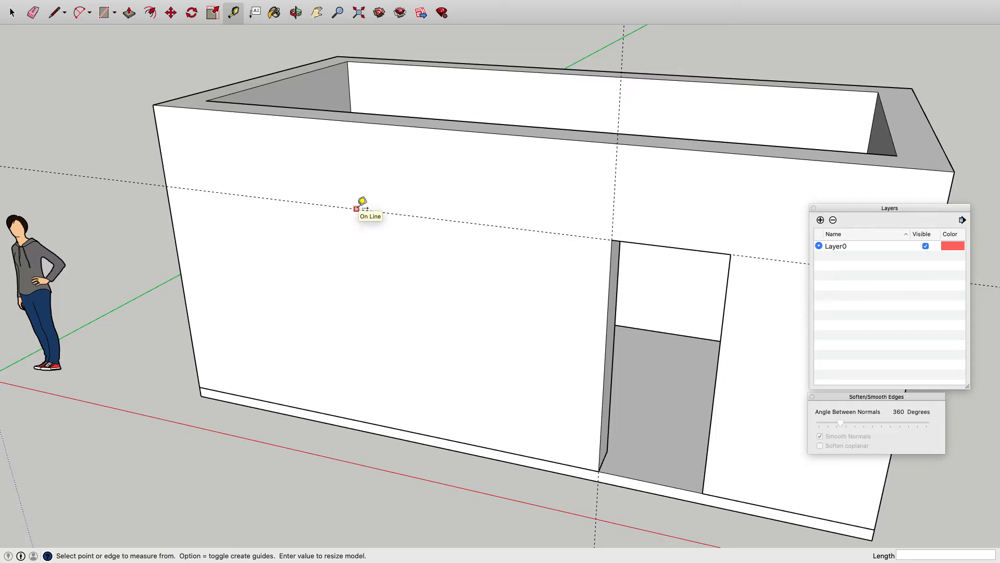
Create a horizontal guide on the front wall 900 mm above the wall's bottom edge
left_click(406, 429)
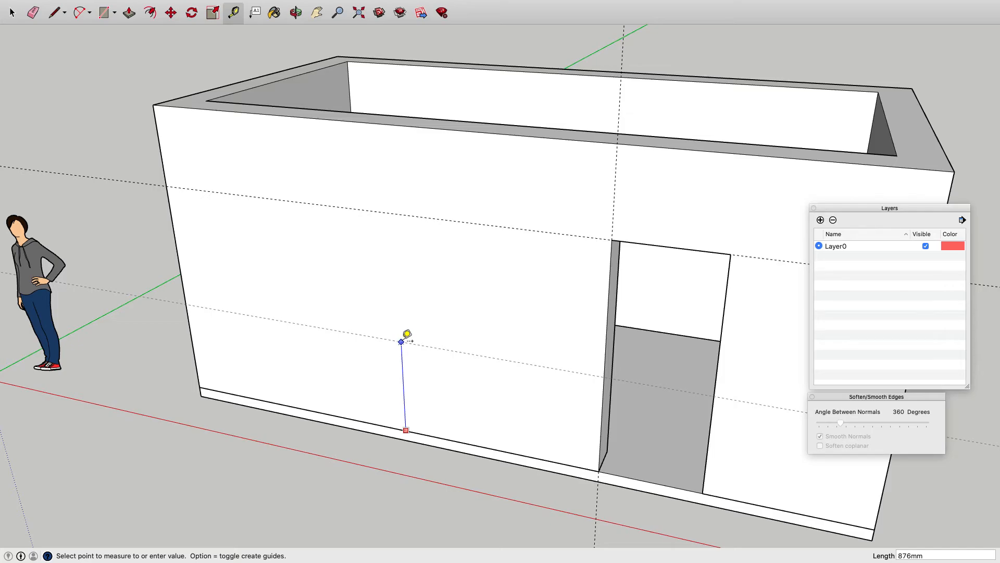
type("900")
key("Return")
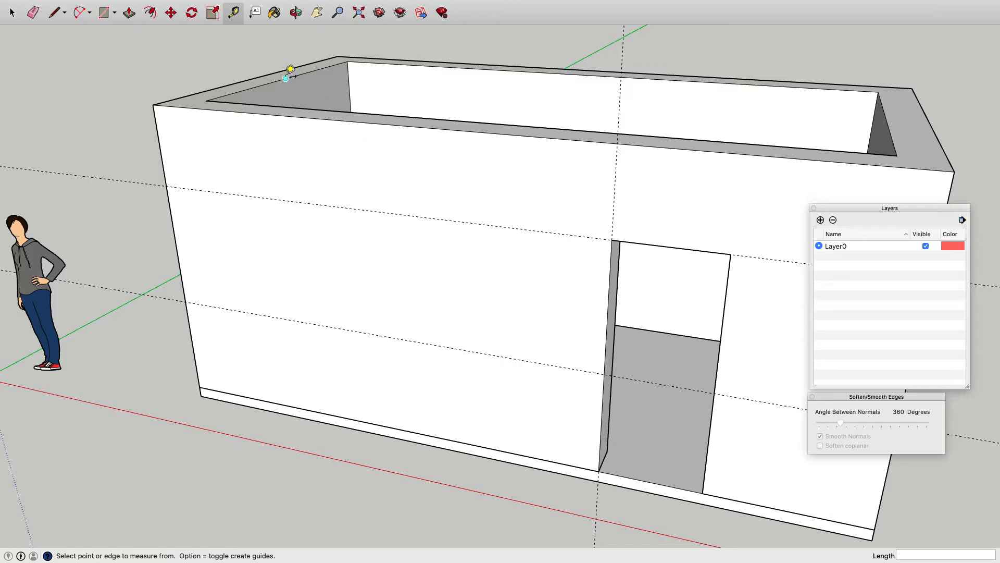
Draw a window rectangle about 1780 by 1100 mm between the two horizontal guides, beside the door
left_click(103, 16)
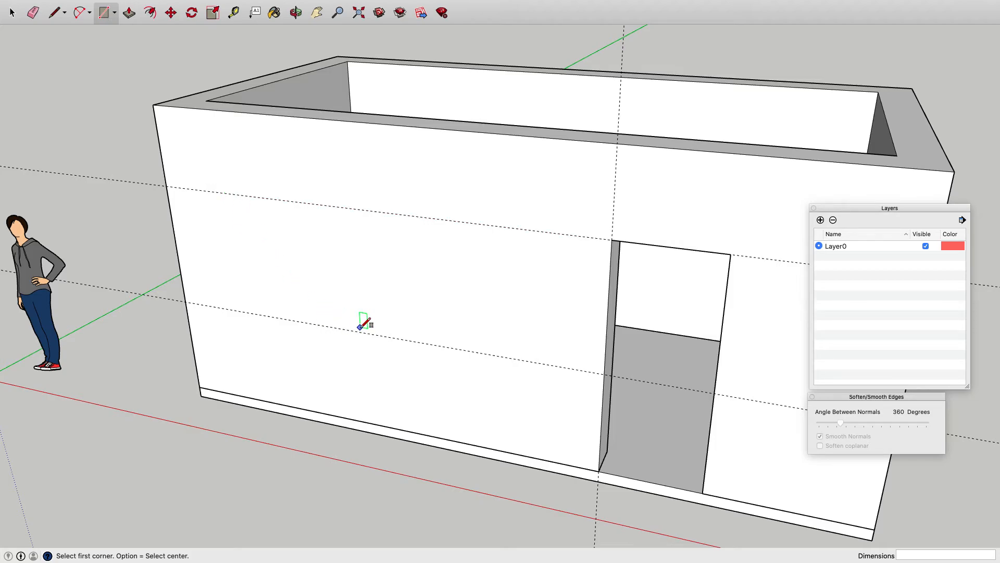
left_click(557, 366)
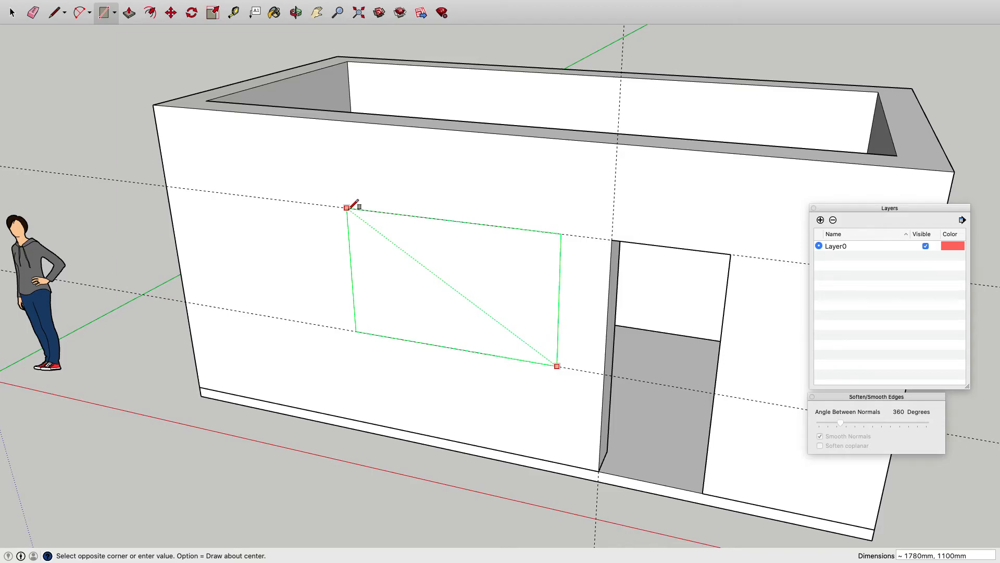
left_click(347, 207)
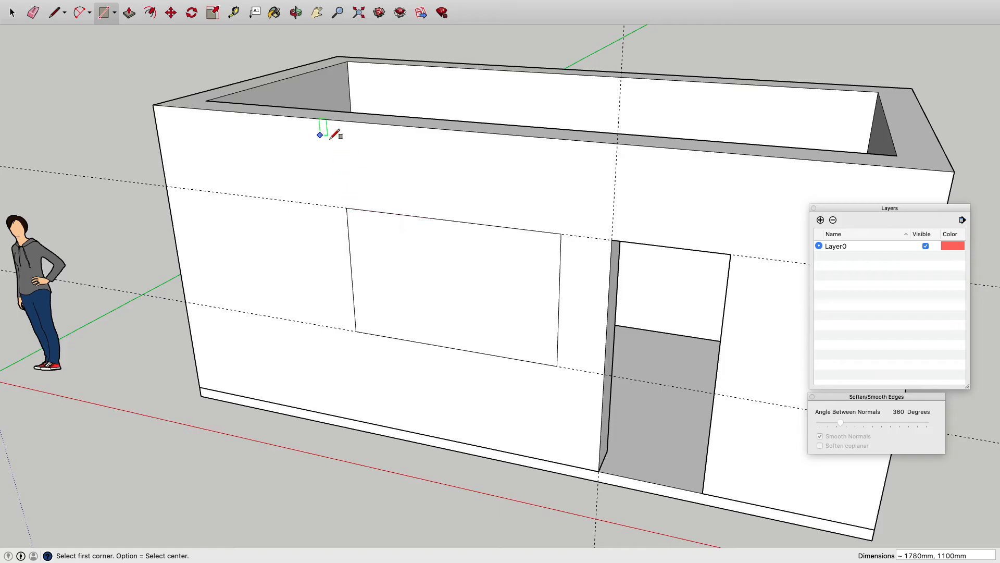
Push the window rectangle 300 mm through the front wall to cut the opening
left_click(129, 13)
left_click(500, 298)
left_click_drag(500, 295, 524, 126)
left_click(525, 128)
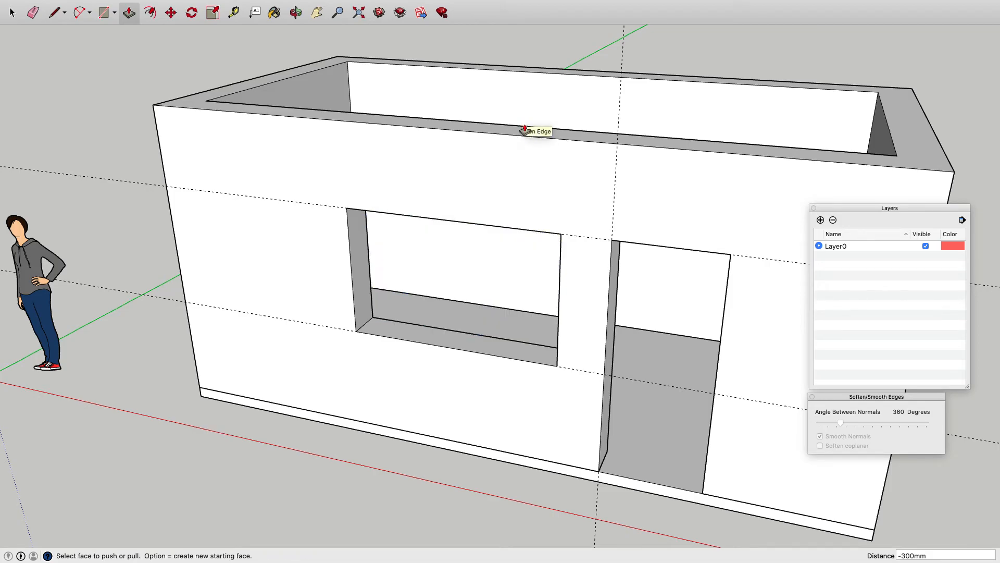
left_click(730, 438)
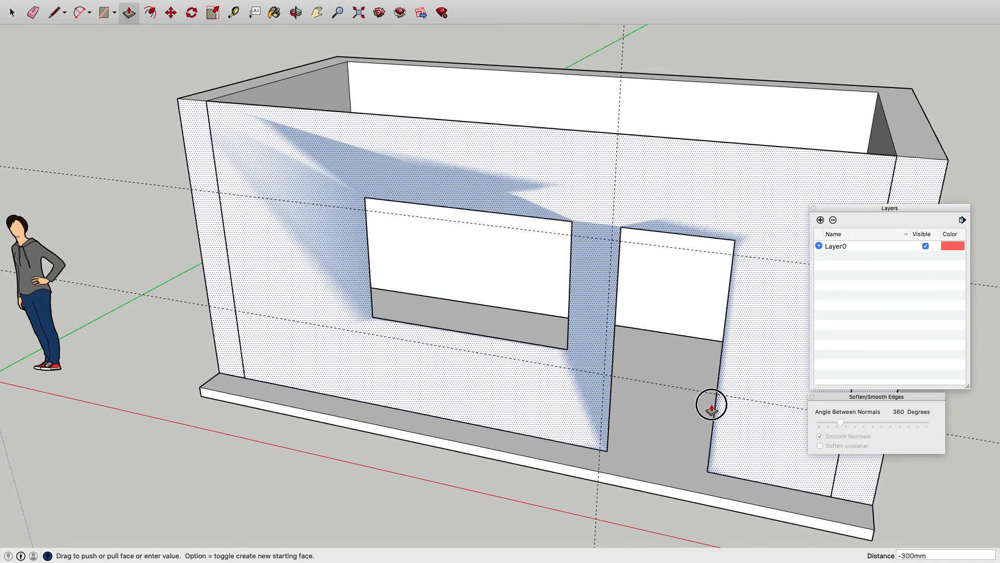
left_click(690, 404)
key("super+z")
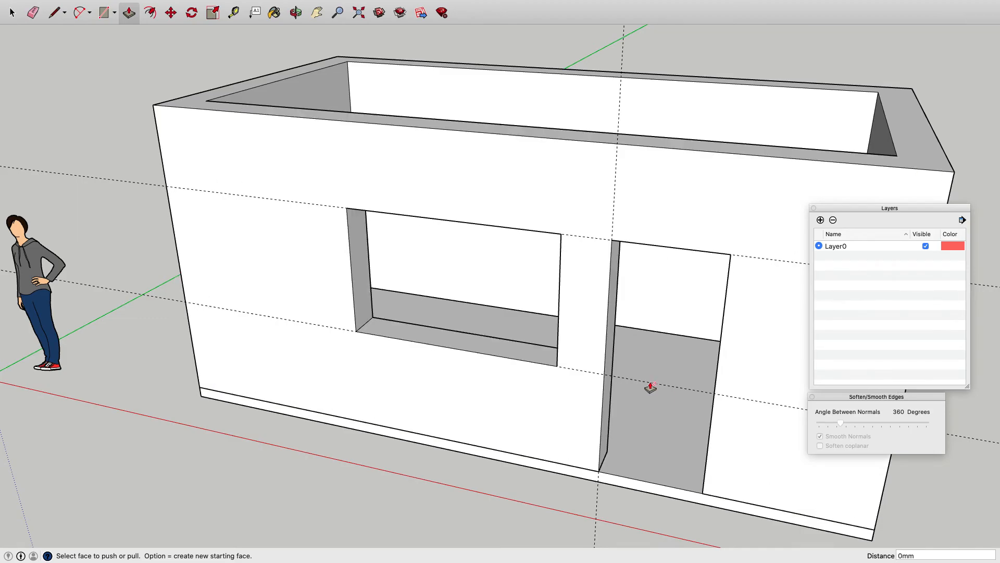
left_click(295, 13)
left_click_drag(777, 319, 592, 270)
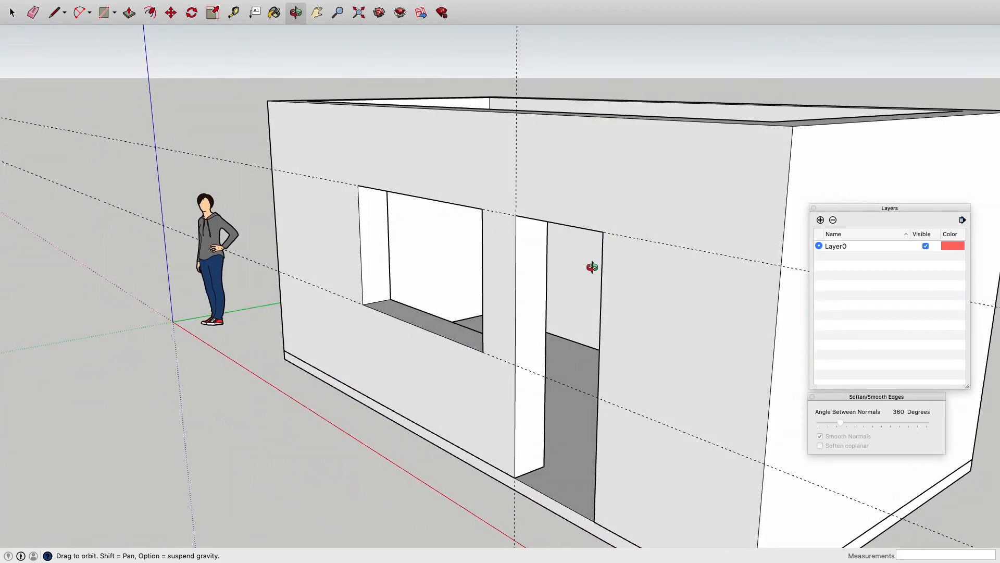
Select all the connected wall geometry, including the door and window openings, and make it a group
scroll(592, 265, "down", 5)
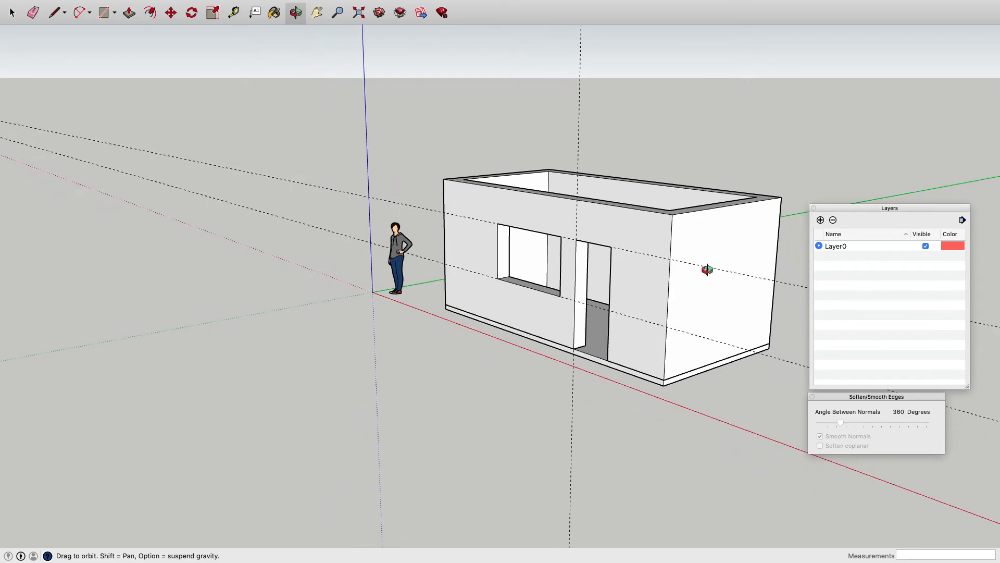
left_click_drag(704, 239, 677, 355)
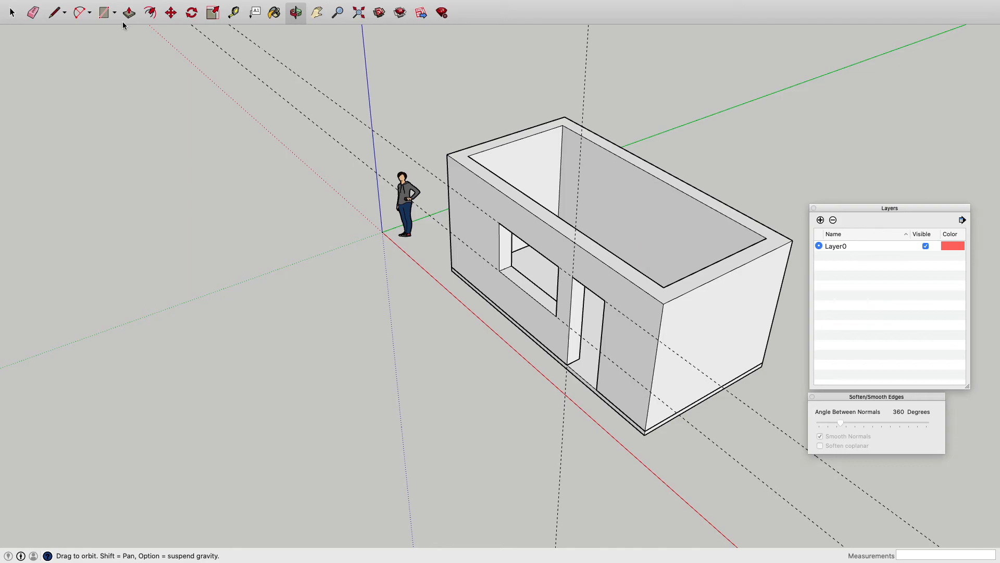
left_click(13, 14)
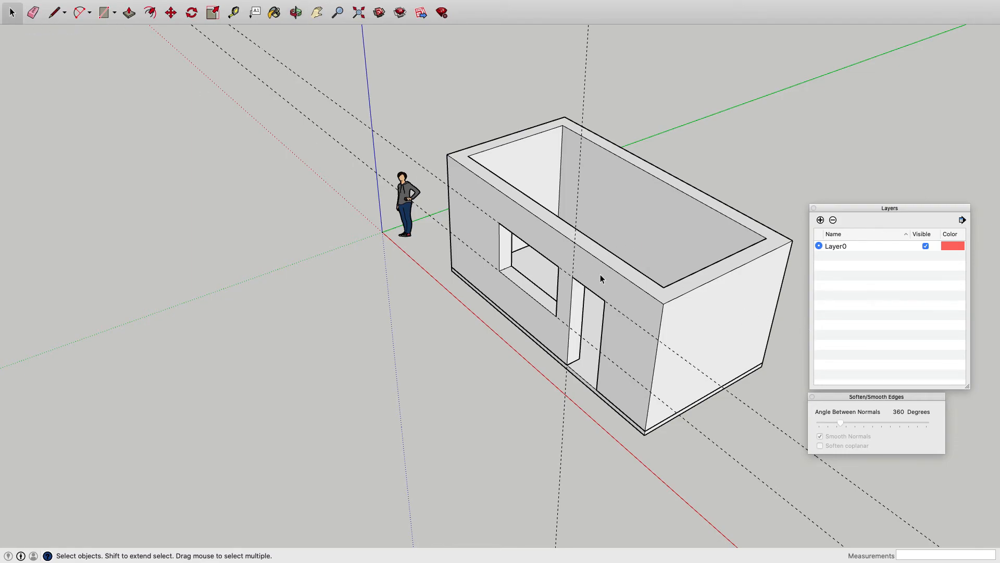
triple_click(731, 308)
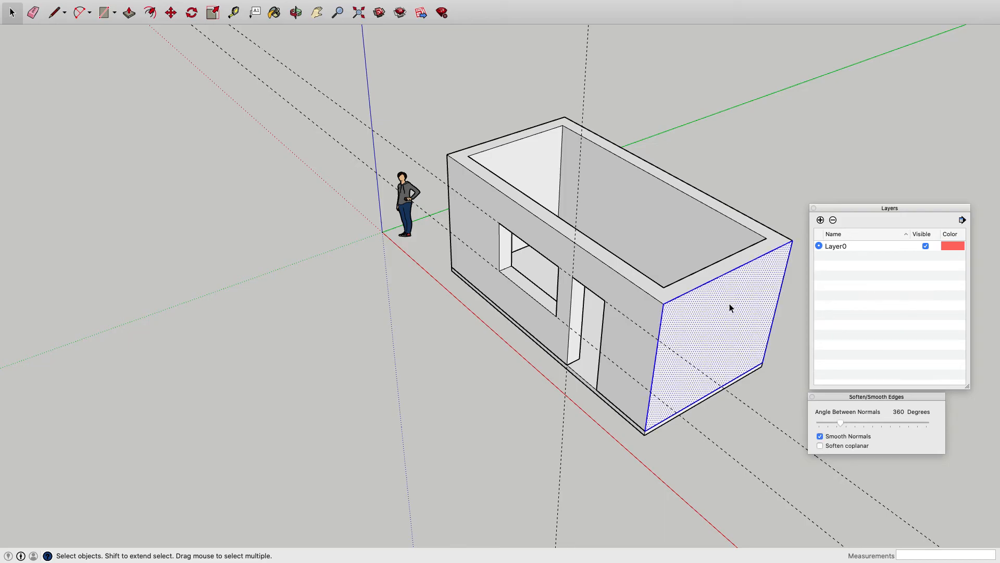
left_click(722, 310)
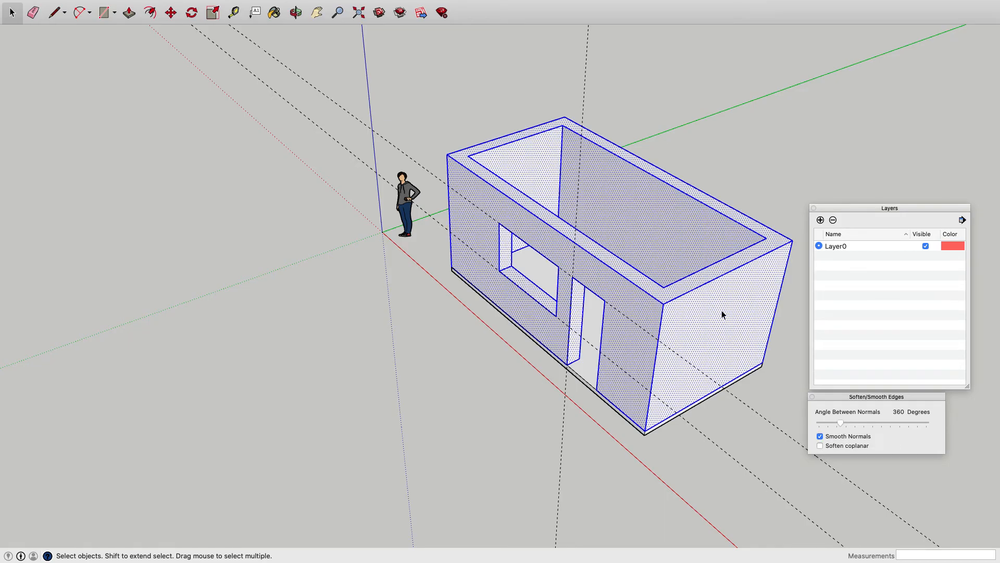
triple_click(720, 311)
right_click(716, 311)
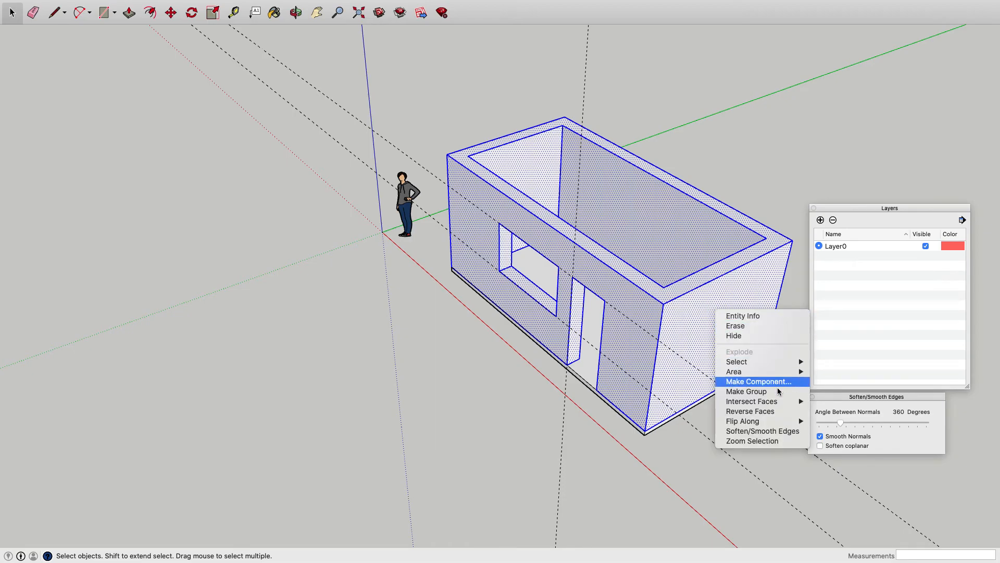
left_click(758, 394)
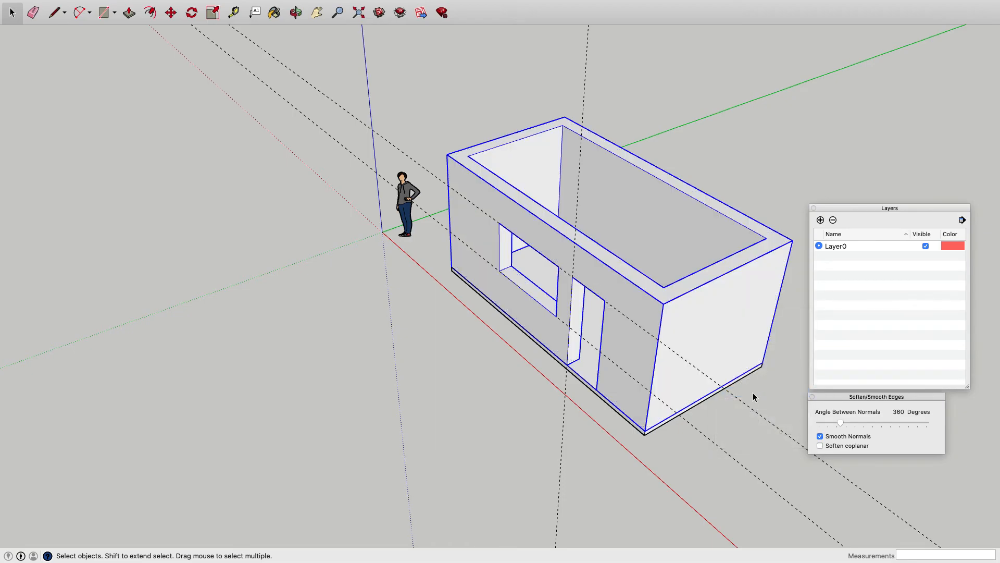
left_click(795, 320)
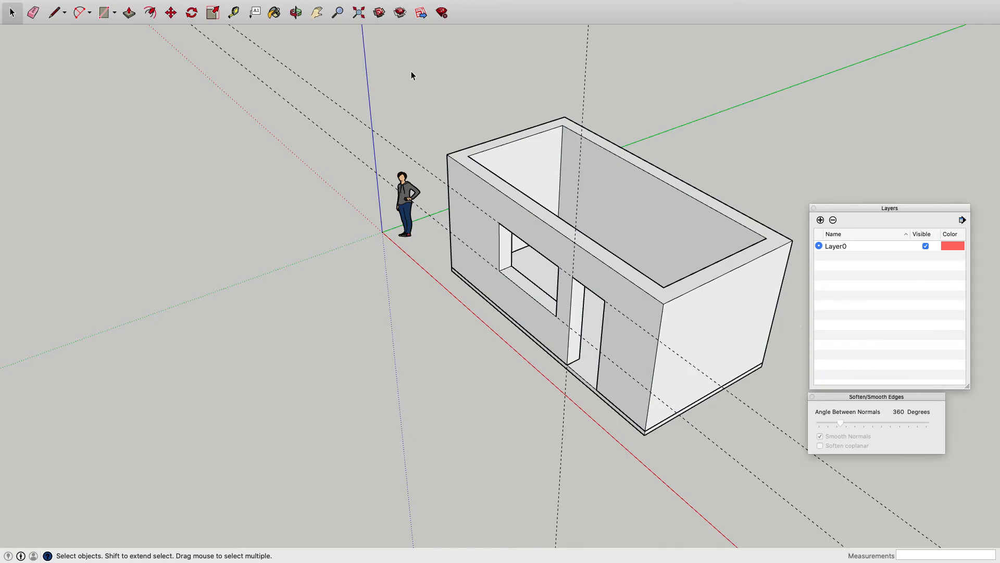
Draw a 6000 by 3000 mm rectangle over the top of the walls between opposite outer corners
left_click(103, 13)
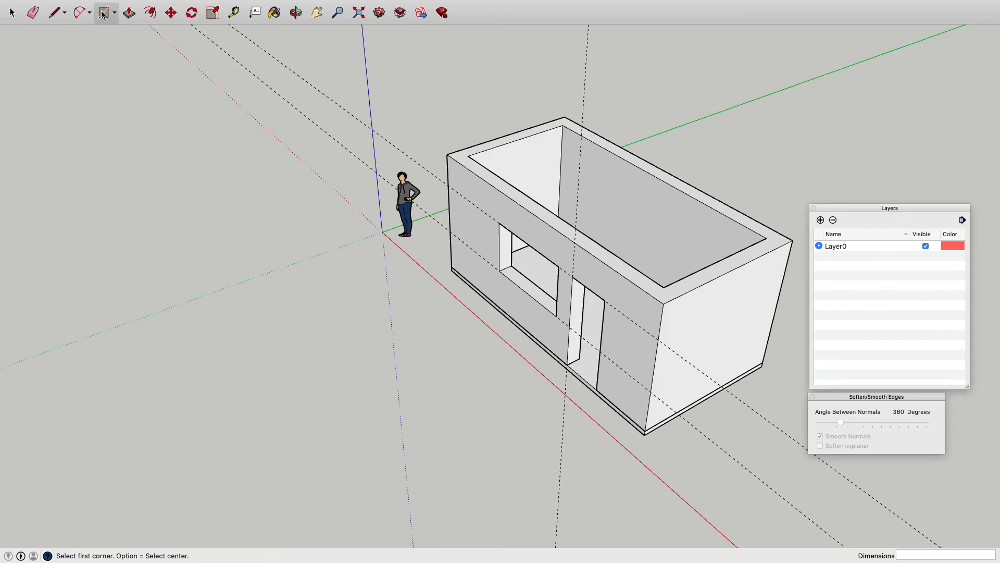
left_click(565, 116)
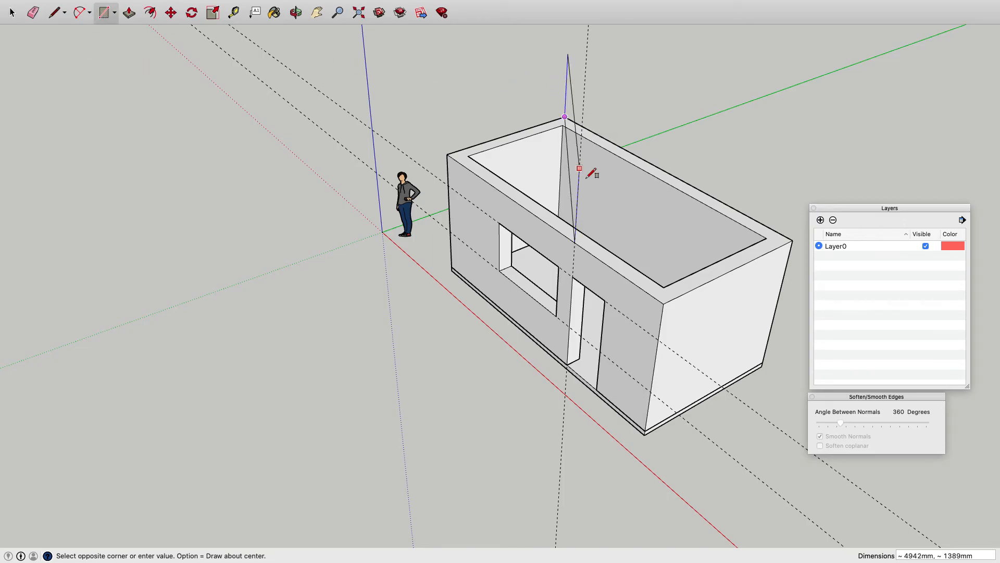
left_click(663, 303)
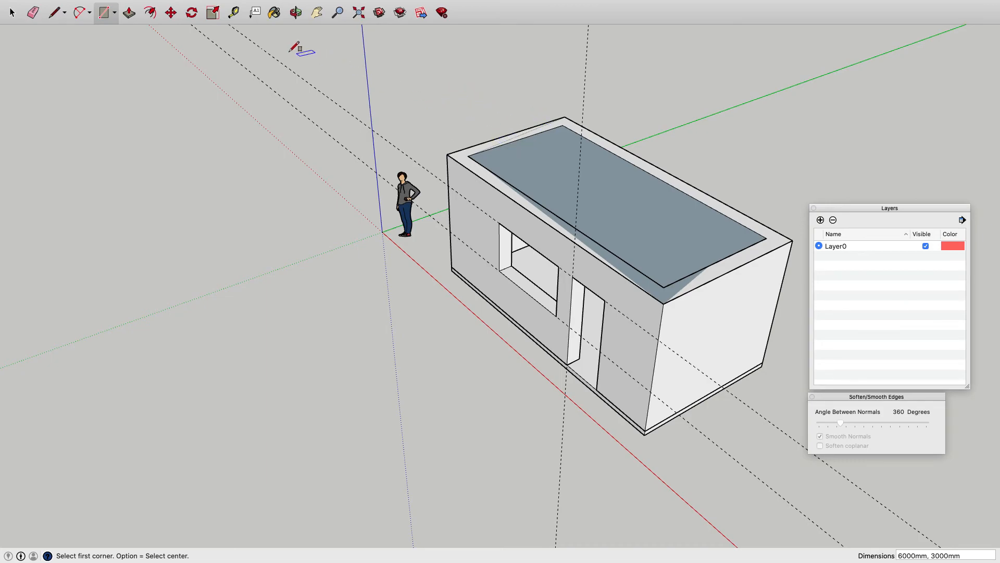
Pull the rectangle on top of the walls up 100 mm to form the roof slab
left_click(129, 13)
left_click(642, 225)
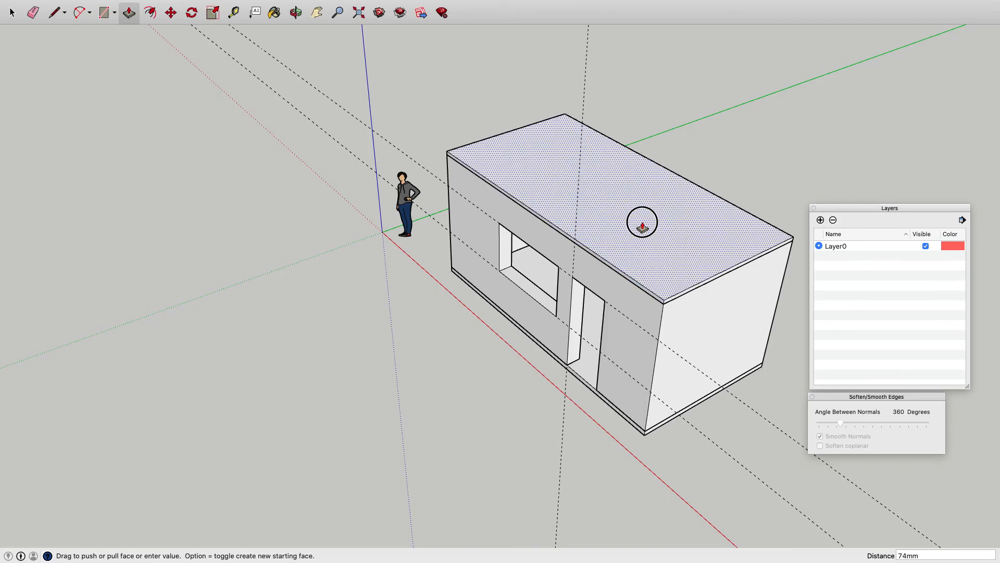
left_click(643, 226)
type("100")
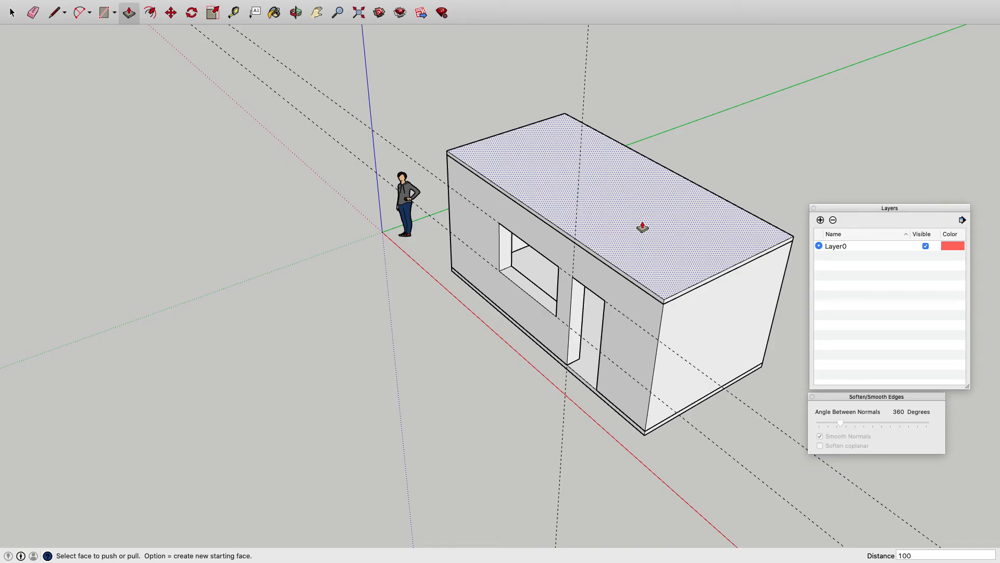
key("Return")
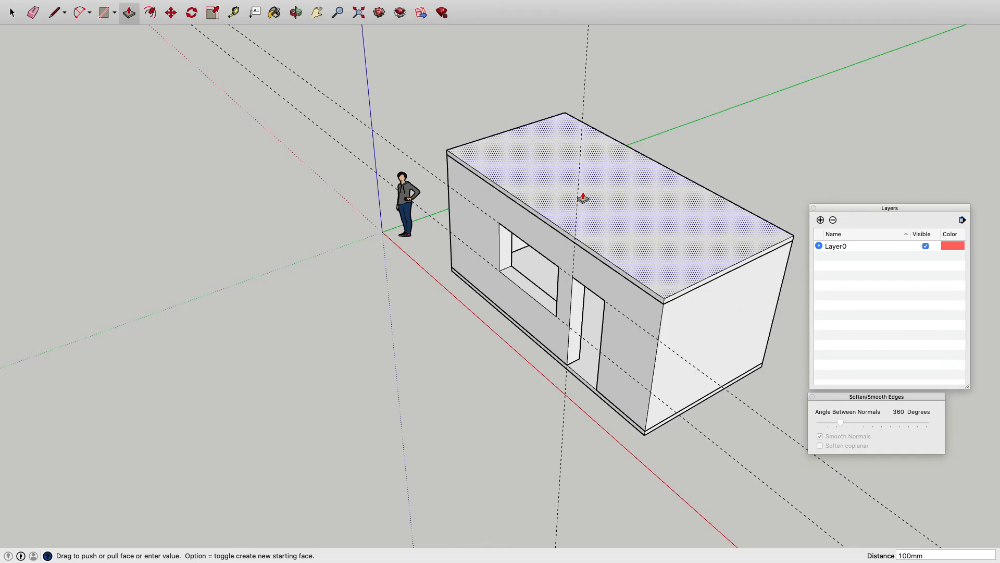
Draw a 6000 mm centre line along the roof slab's top face between the midpoints of its short edges
left_click(54, 14)
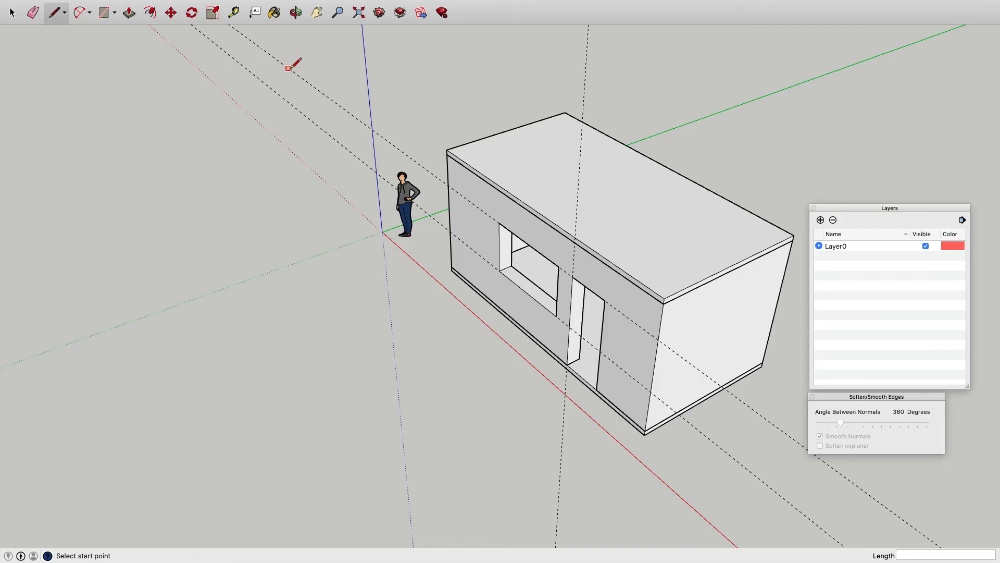
left_click(509, 130)
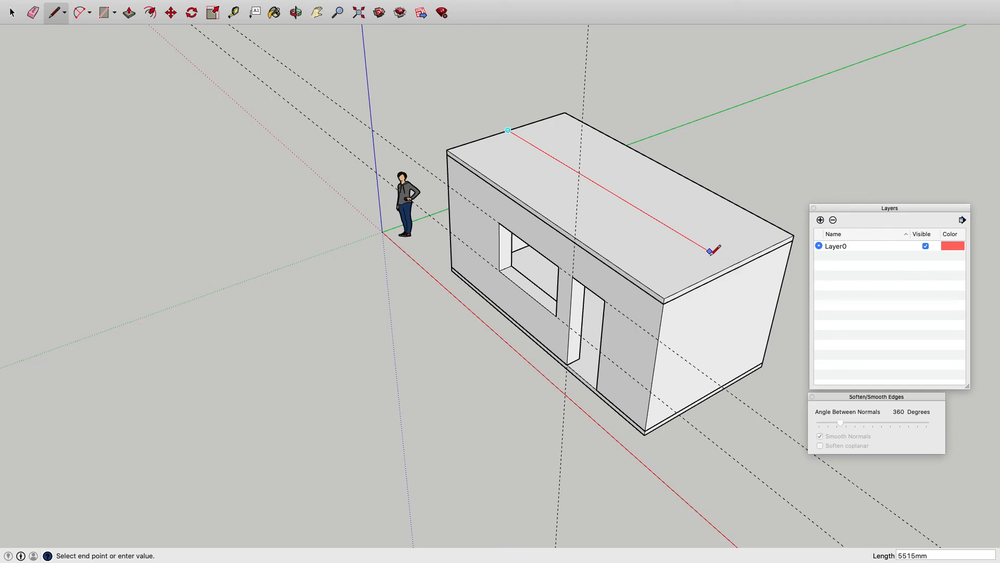
left_click(733, 265)
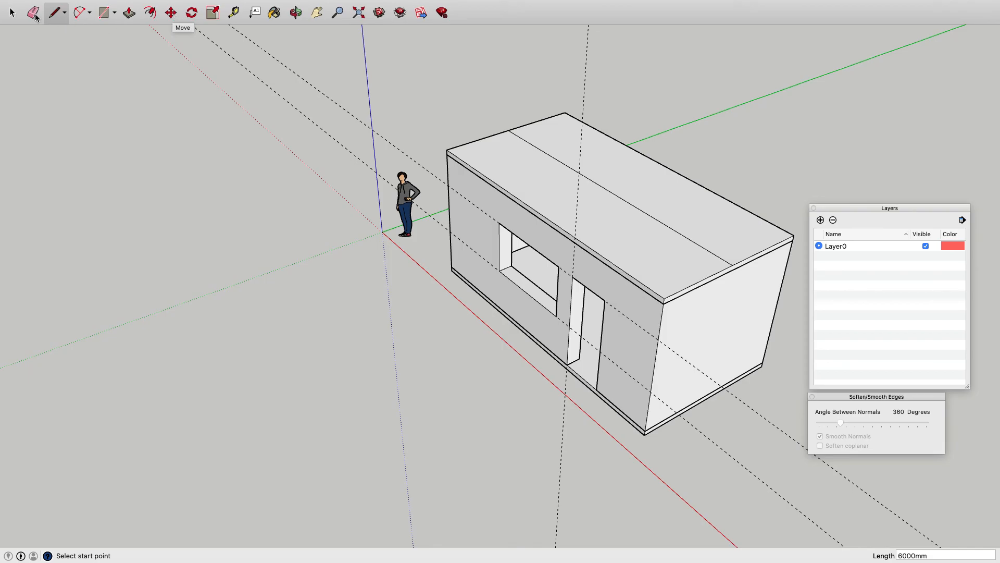
Move the roof's centre line 1200 mm up along the blue axis to form a pitched roof ridge
left_click(13, 13)
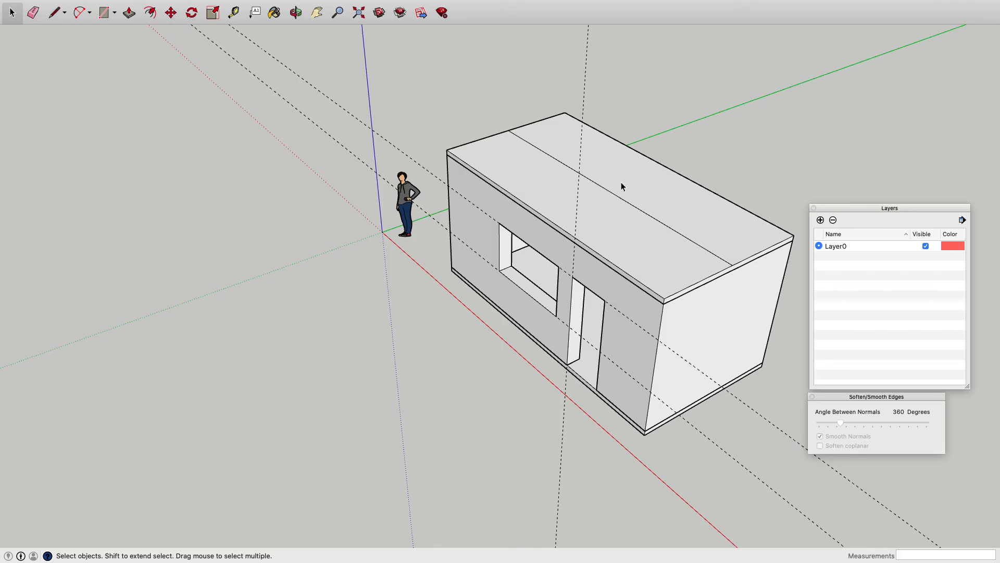
left_click(621, 200)
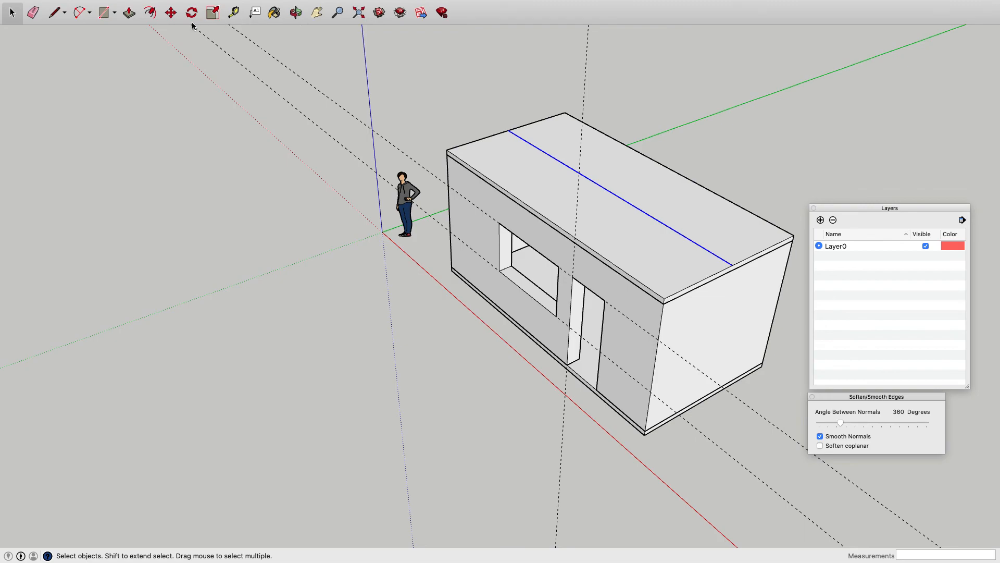
left_click(172, 13)
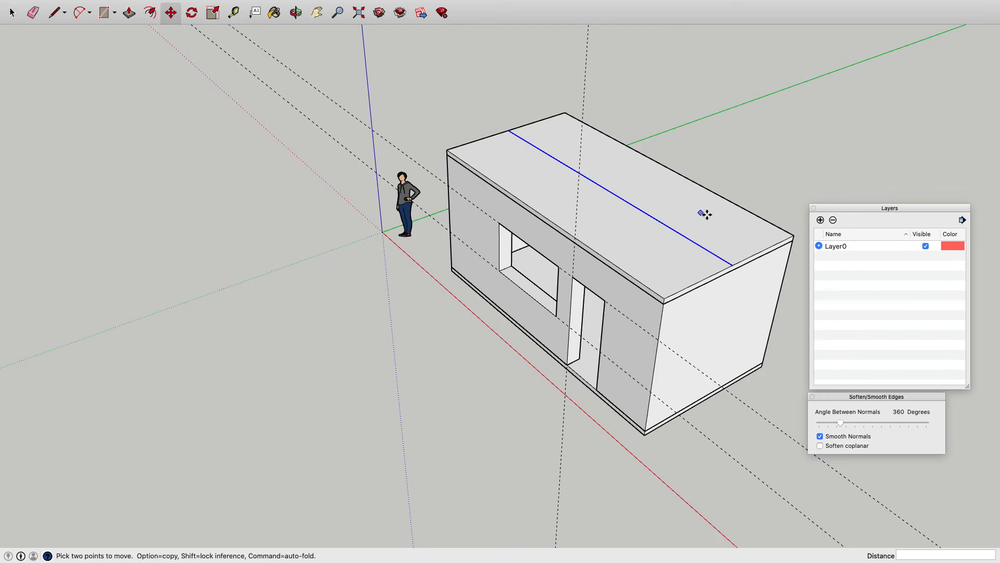
left_click(732, 265)
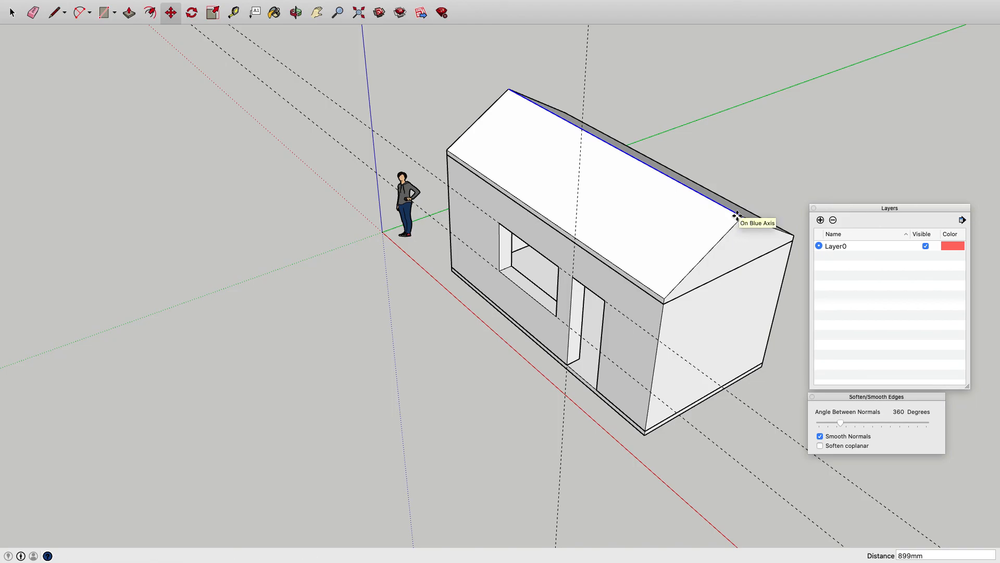
type("1200")
key("Return")
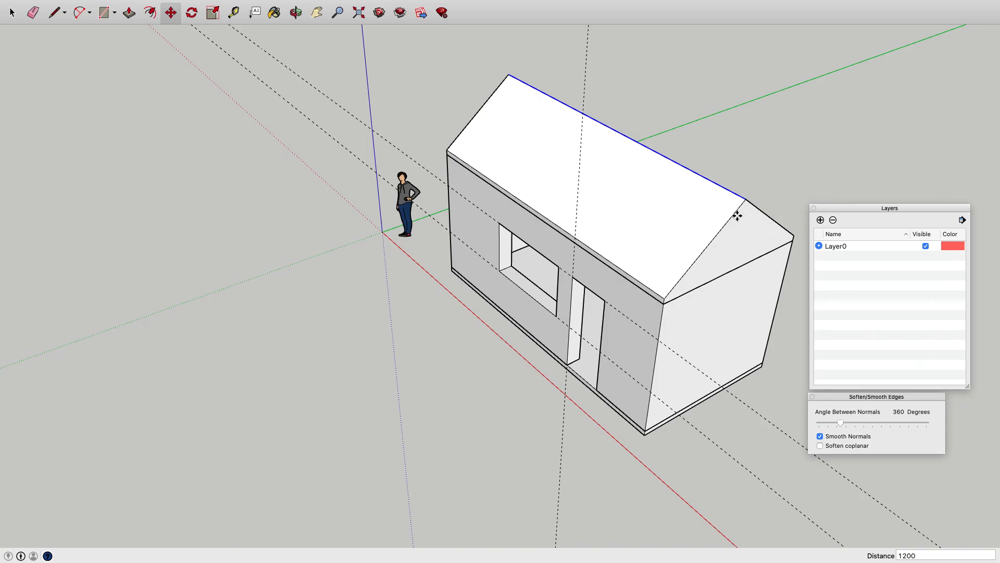
Examine the pitched roof, its gable end and the front wall from several angles
mouse_move(284, 3)
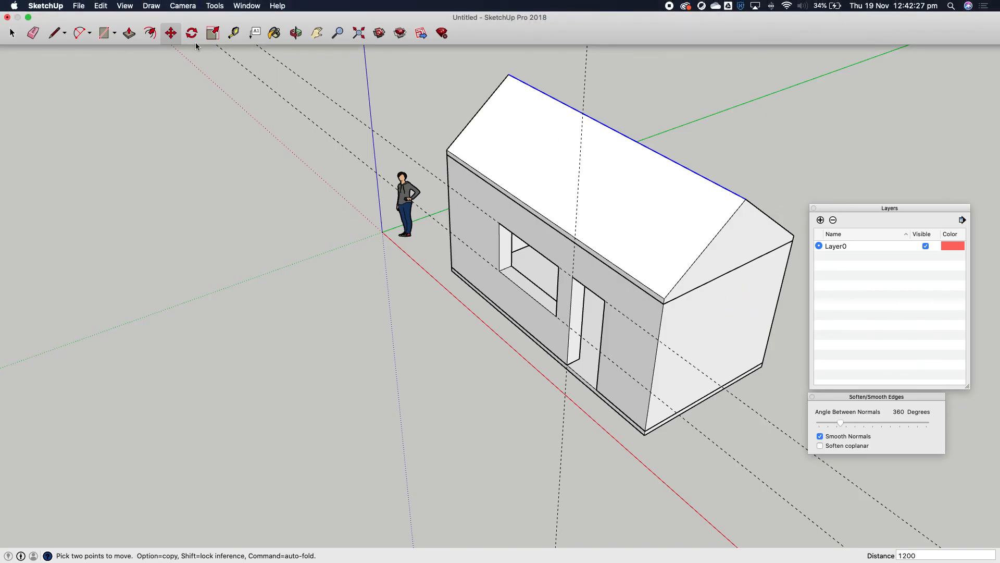
left_click(193, 34)
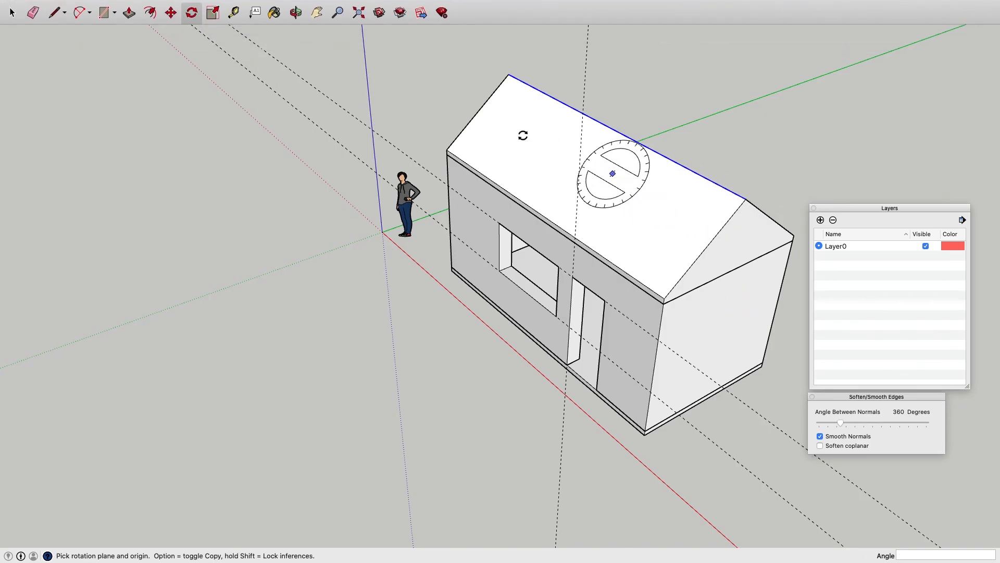
left_click(297, 15)
left_click_drag(653, 330, 739, 320)
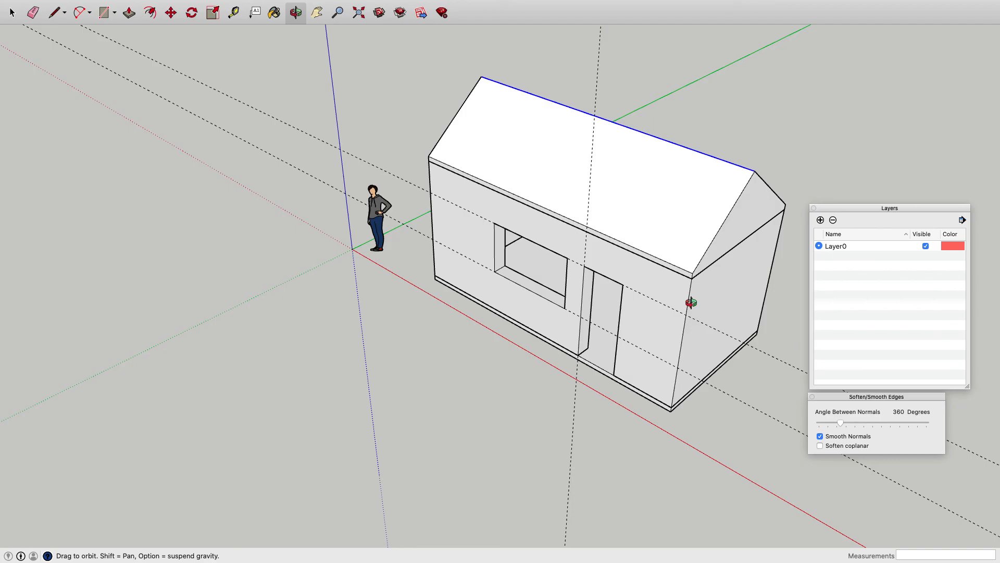
left_click_drag(728, 291, 640, 245)
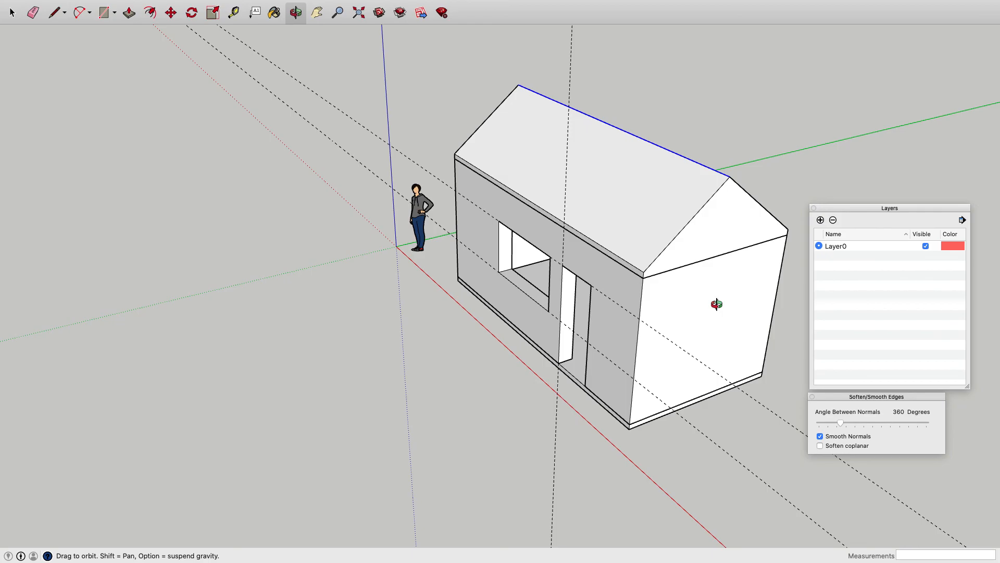
scroll(787, 215, "up", 2)
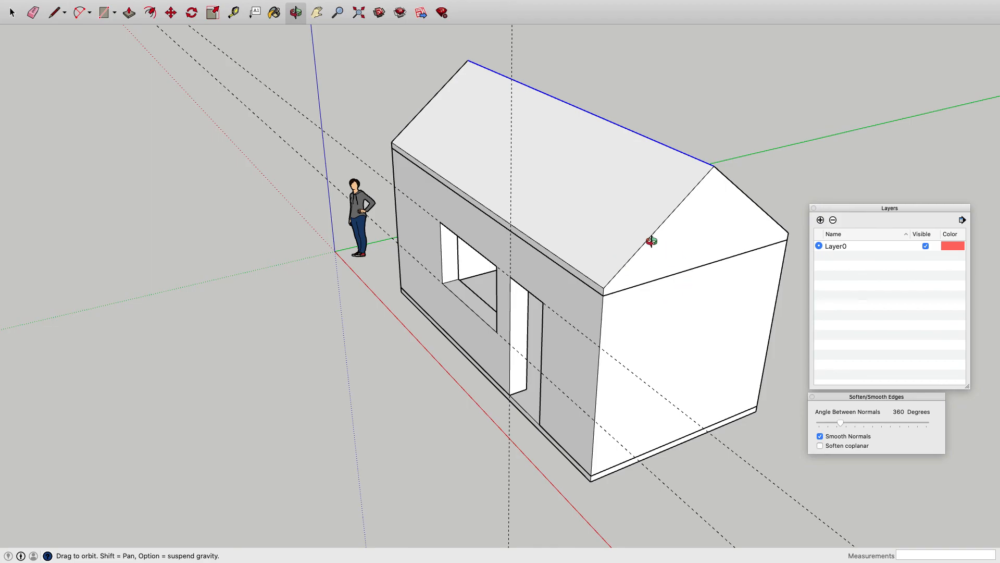
mouse_move(653, 2)
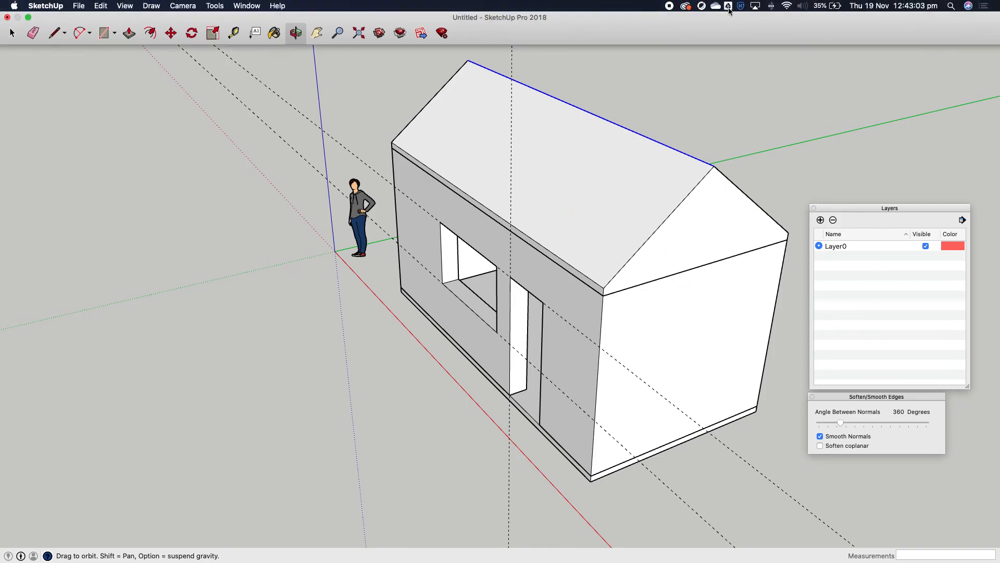